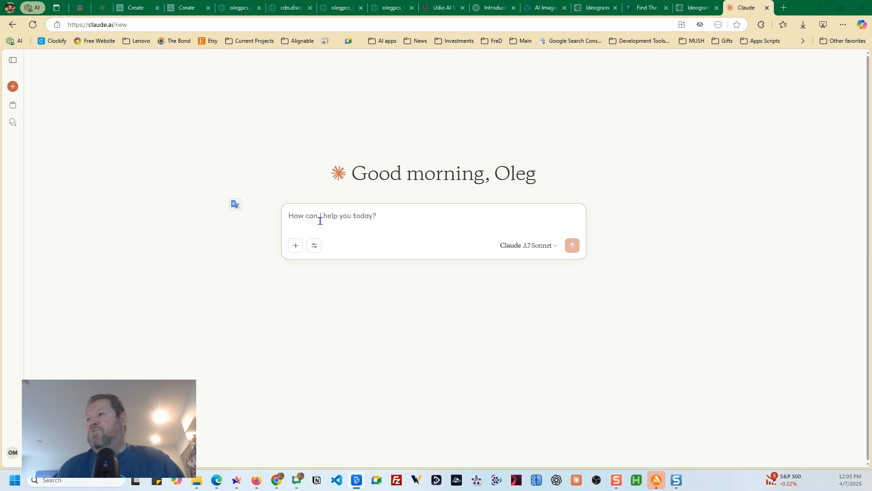
Step: Request a landscaping-company upgrade plan covering 5 Win11 computers, antivirus, 4 monitors and a color laser printer, with tasks, pricing, labor, 10.3% tax and $6k budget
click(320, 221)
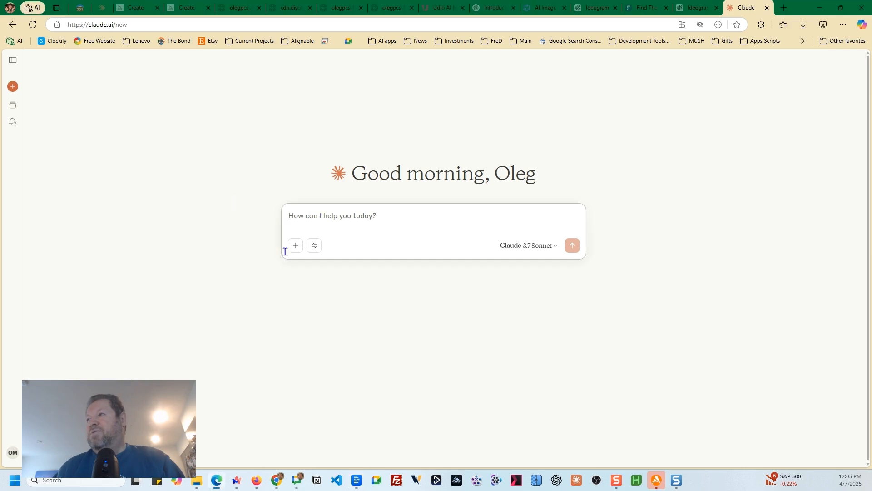
text(I have a project coming up for a landscaping company. They want to upgrade 5 of their Win10 computers to new ones running Win11. They want to upgrade their antivirus software. They want to buy 4 new monitors and a color laser printer. I'd like you to break this project into tasks and steps, give me the recommended outline, research and find decent computers, printers and monitors that would be very well rated, reliable and at best prices possible, get me the details for all the purchases, with pricing and URLs of where to get them, and also incorporate labor cost for getting this done. Try to fit without $6k budget for the entire operation. To summarize - show me an overview, then breakdown of all equipment and pricing details, then list all tasks that should be performed to make it happen and approximate hours for each task, as well as total price for the entire project. Assume 10.3% sales tax on purchased items (labor costs aren't taxable). Ask any questions before proceeding and if you don't have any - proceed.)
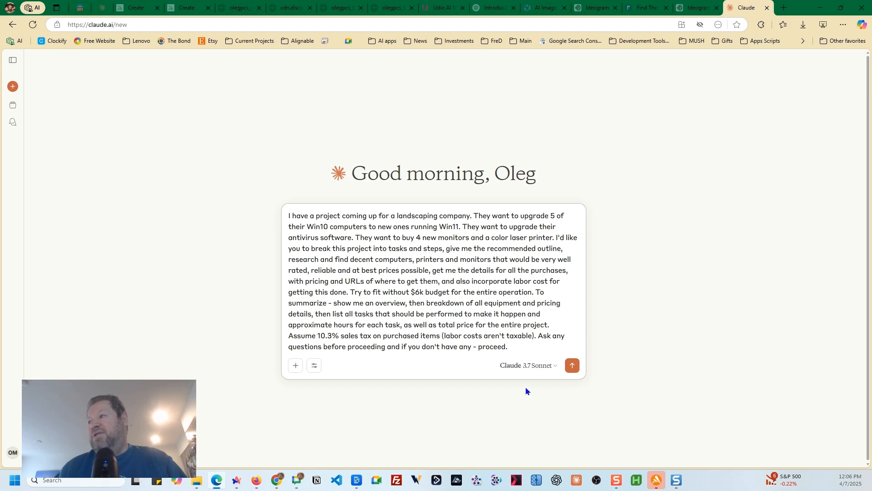
click(573, 366)
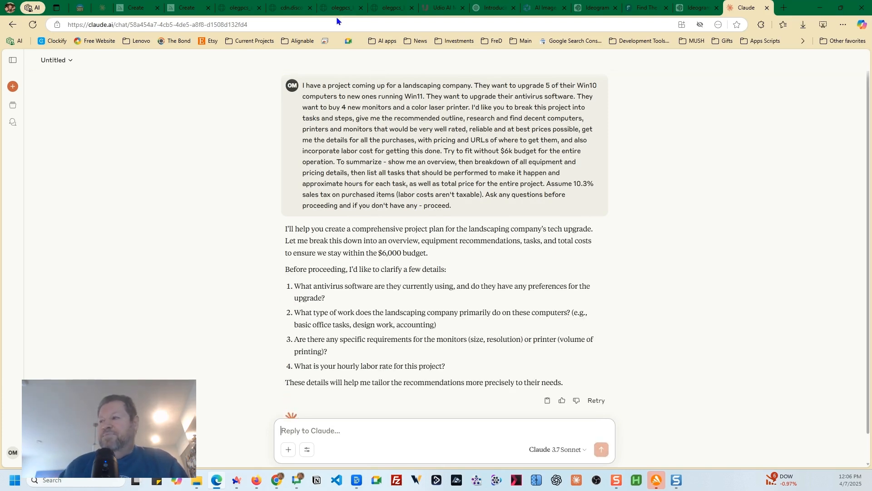
Step: Begin a numbered reply, answering the antivirus question by asking for something reliable and inexpensive, but well rated
scroll(361, 221, down, 1)
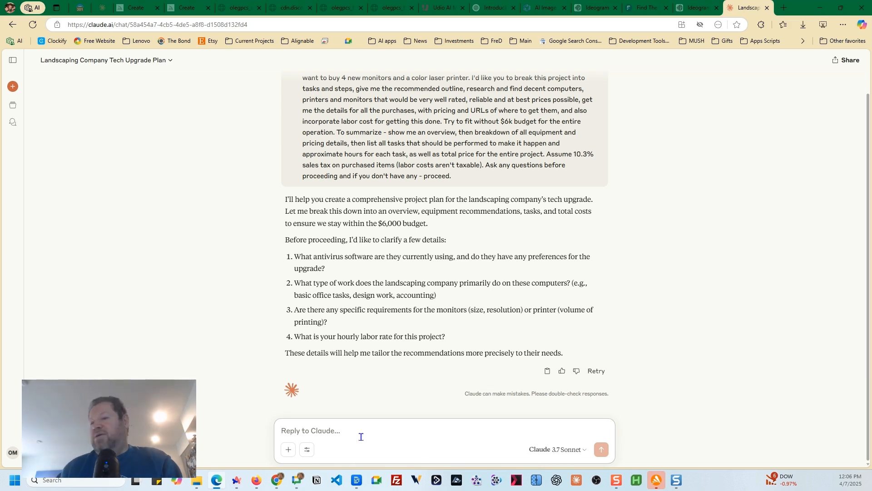
text(1. Pick)
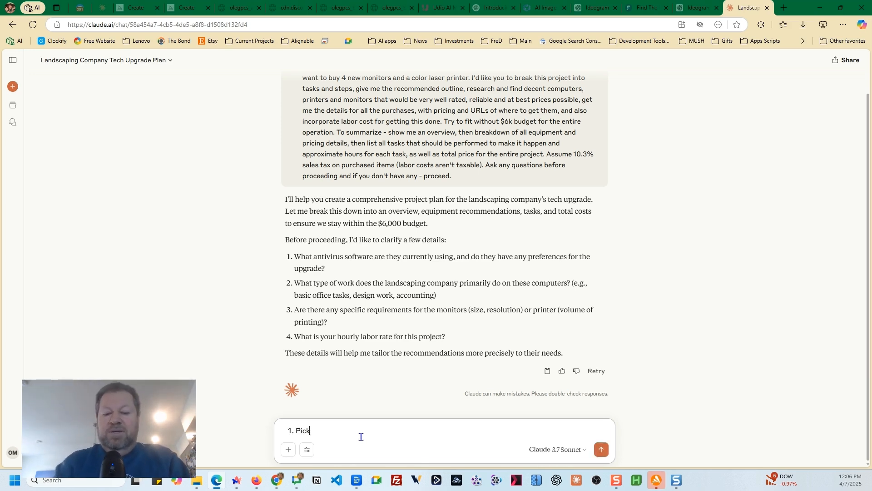
text(something reliable o)
text(nd)
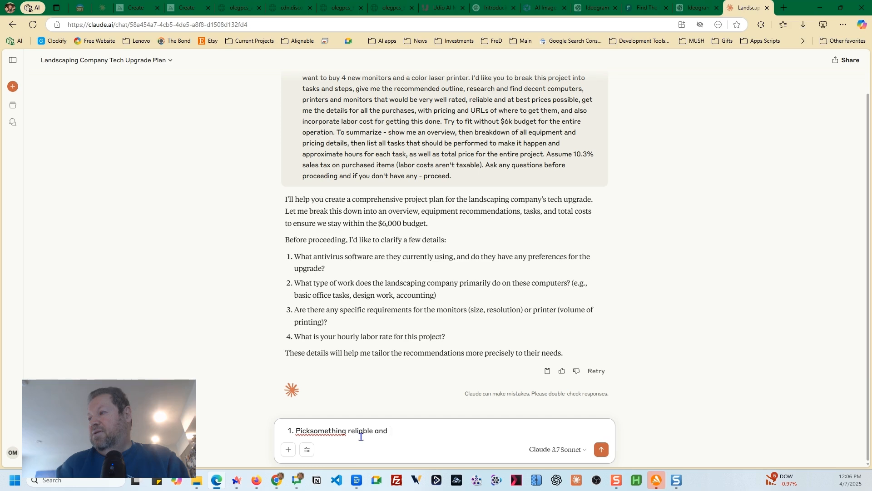
text( inexpensive, but)
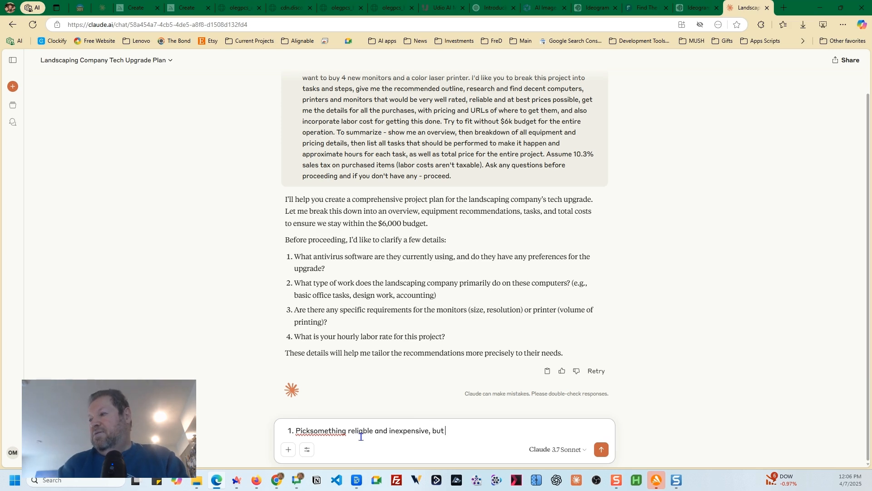
text( well rated)
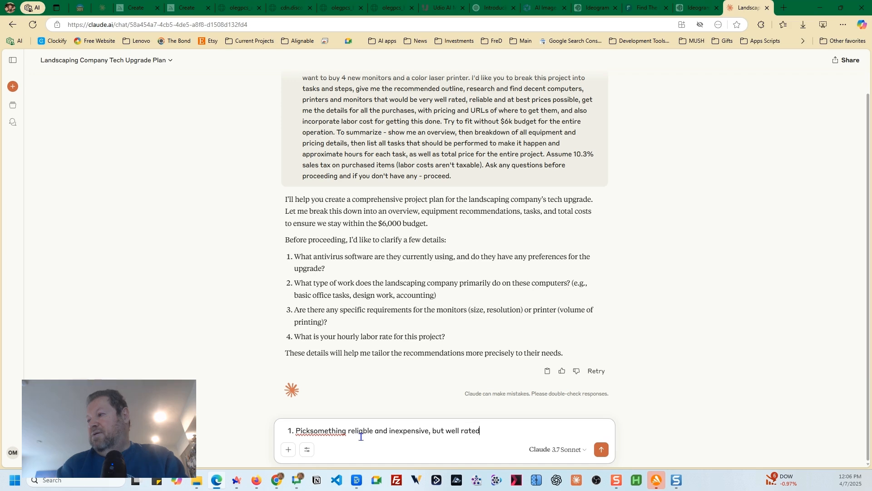
key(shift+Return)
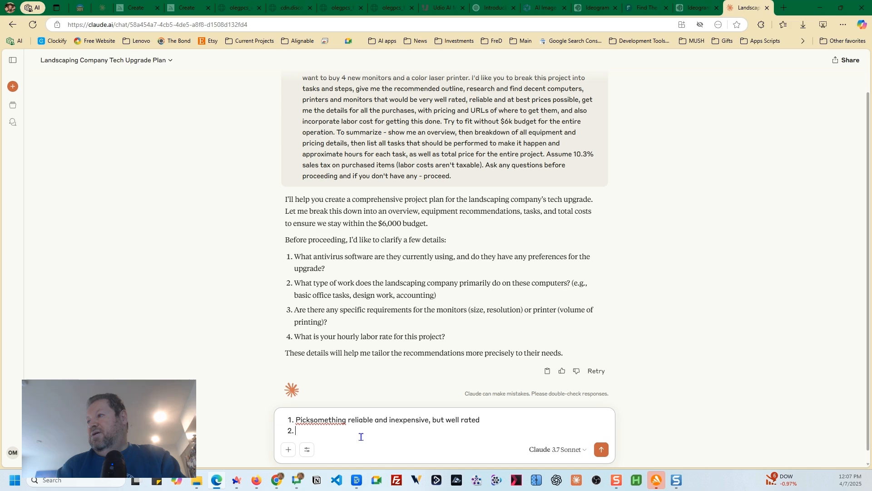
Step: Add items 2 to 4, 'Basic office stuff.', '27"' and 'Pick something congruent with the industry', and send the reply
text(Basic offi)
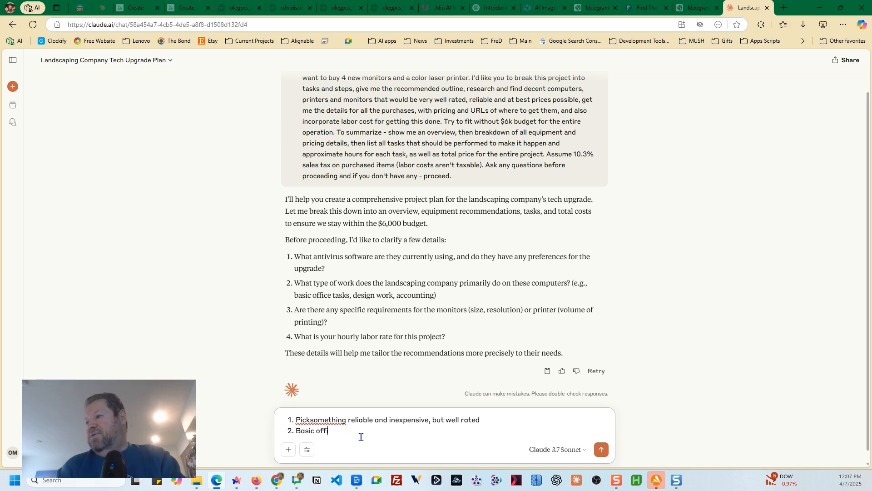
text(ce stuff.)
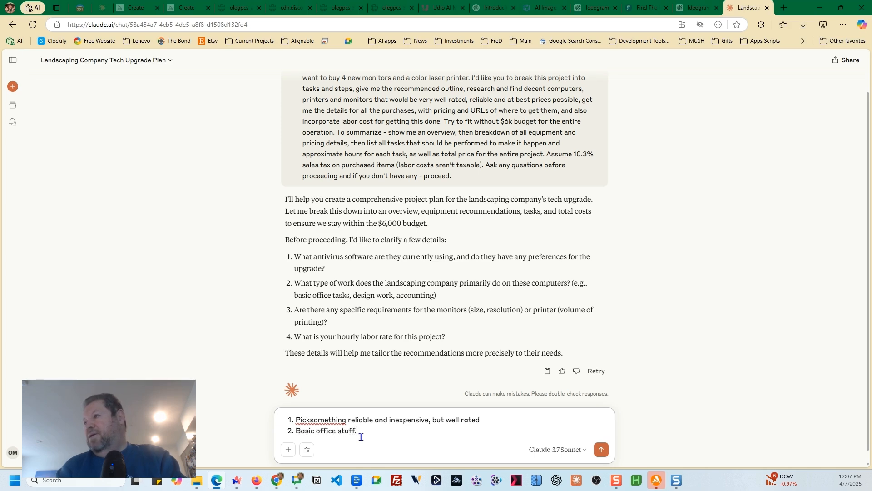
key(Return)
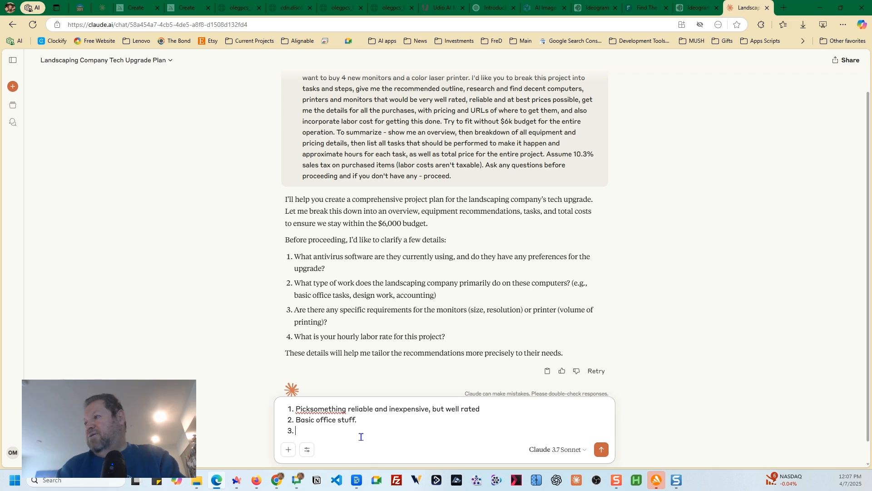
text(27")
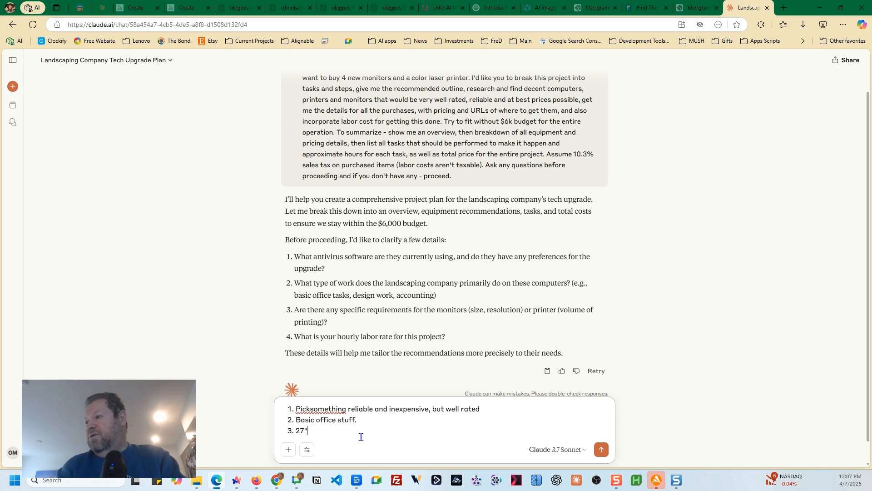
key(Return)
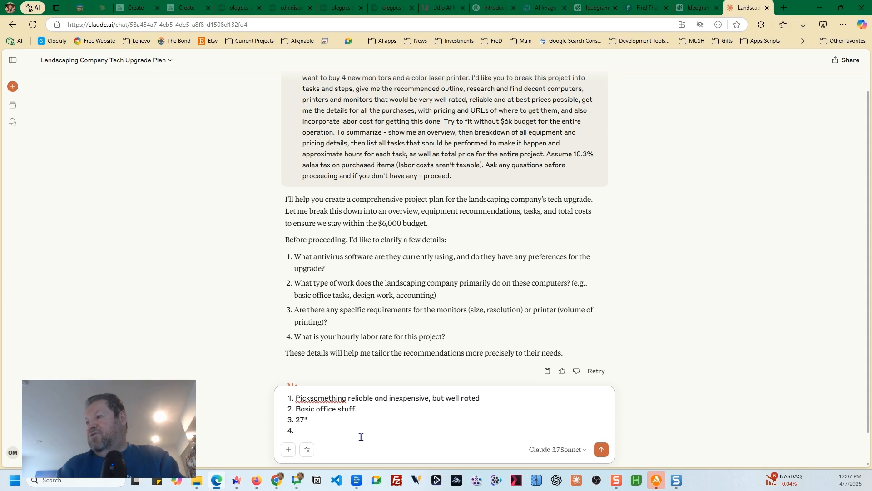
text(Pick something congruent with the industry)
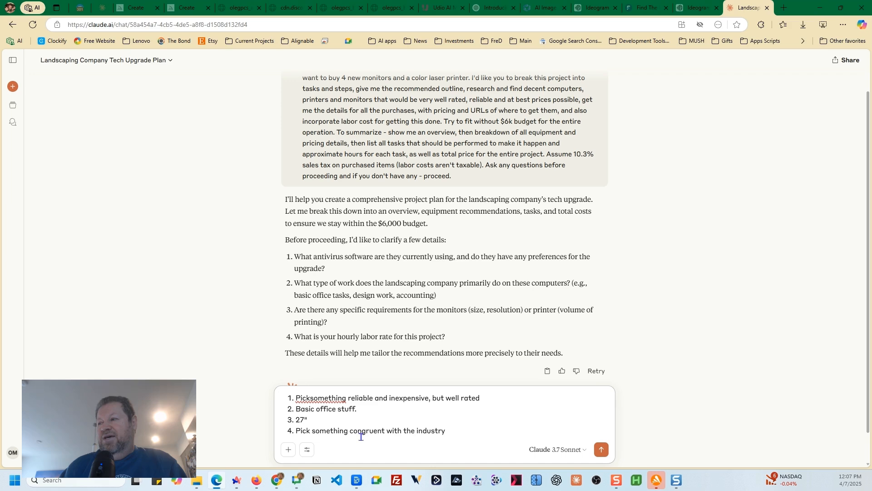
key(Return)
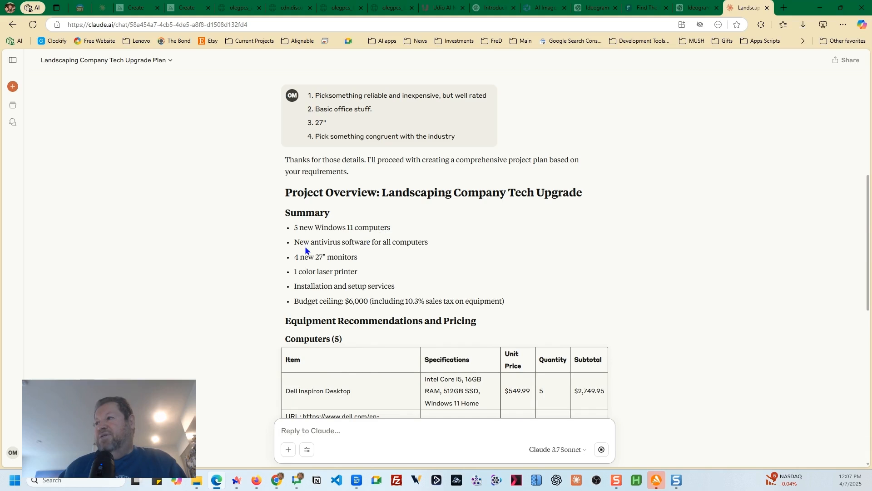
Step: Review the plan's summary and the recommended computers, monitors, printer and antivirus software with their specifications, prices and links
scroll(392, 257, down, 1)
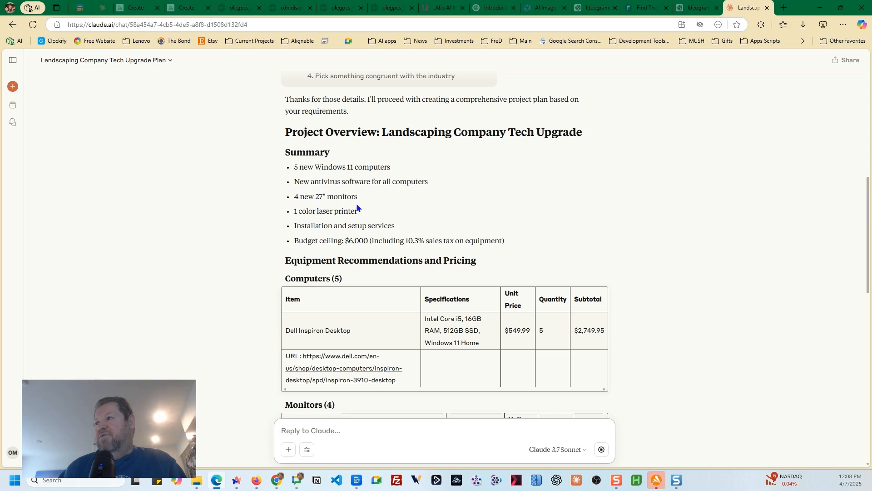
scroll(340, 236, down, 1)
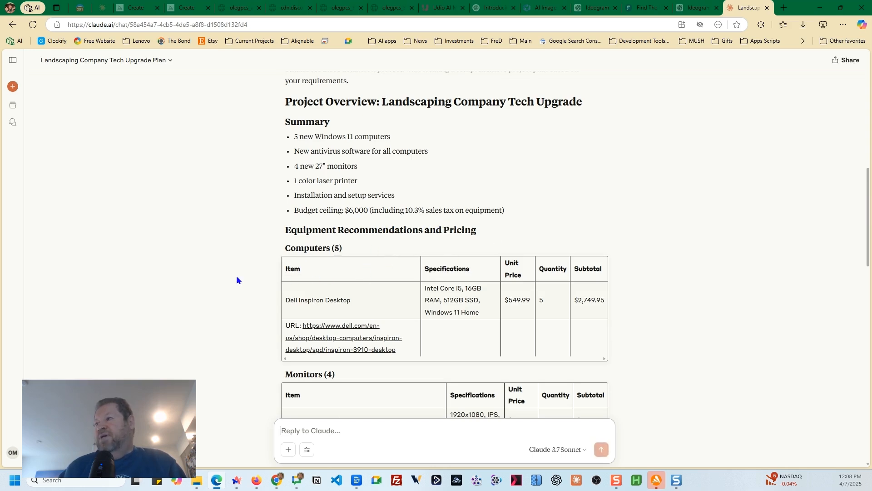
scroll(237, 276, down, 1)
scroll(399, 221, down, 2)
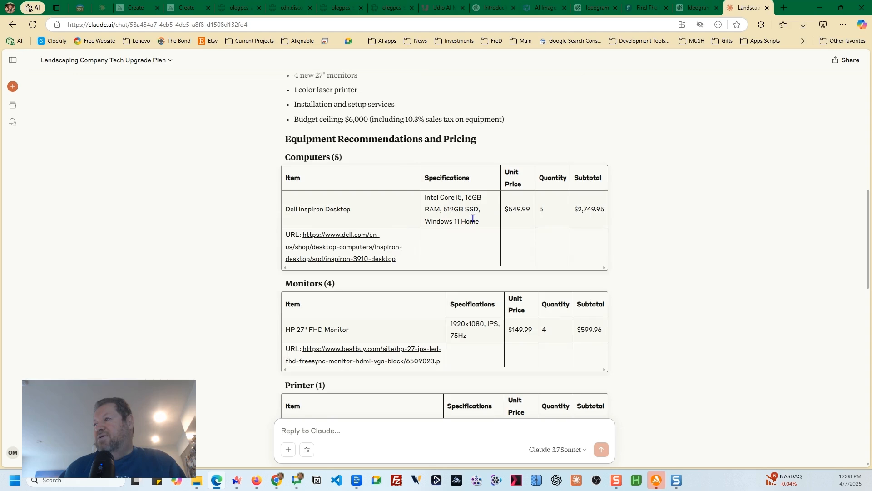
scroll(464, 236, down, 2)
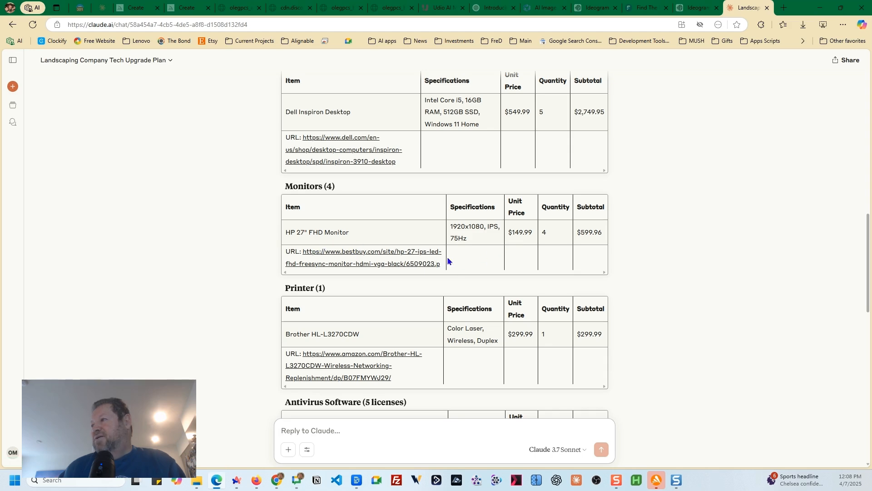
scroll(464, 256, down, 2)
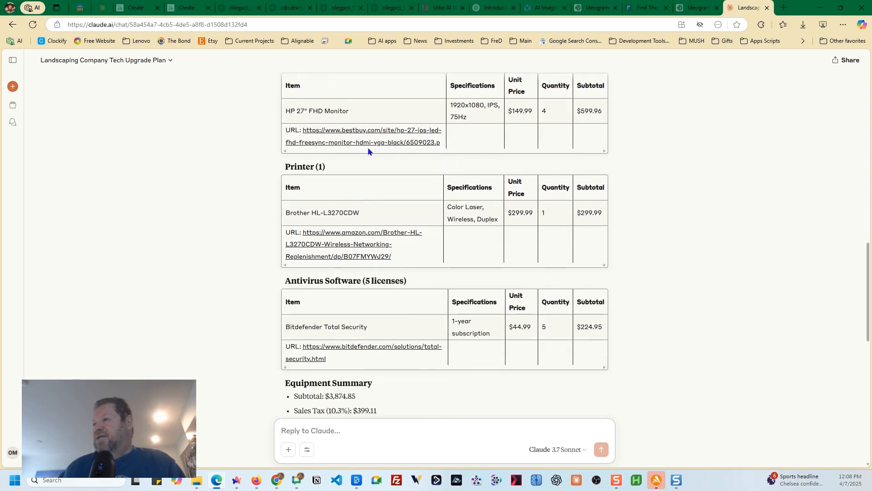
scroll(355, 241, down, 1)
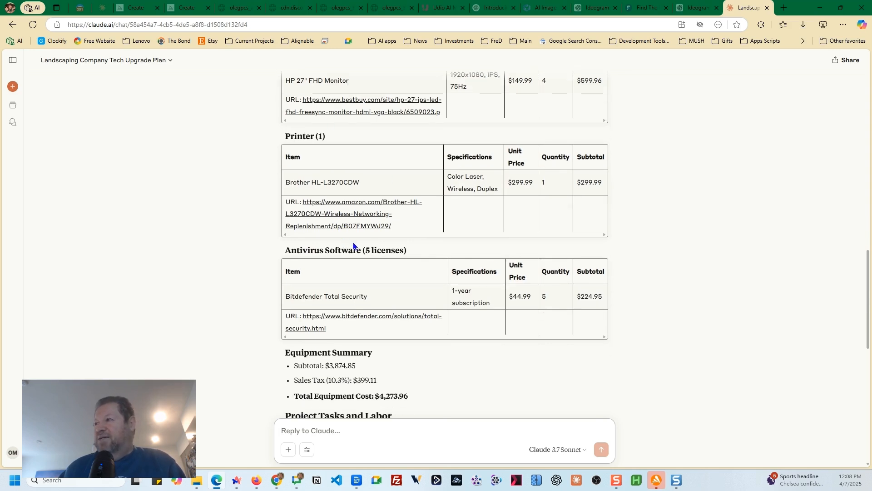
scroll(337, 183, up, 7)
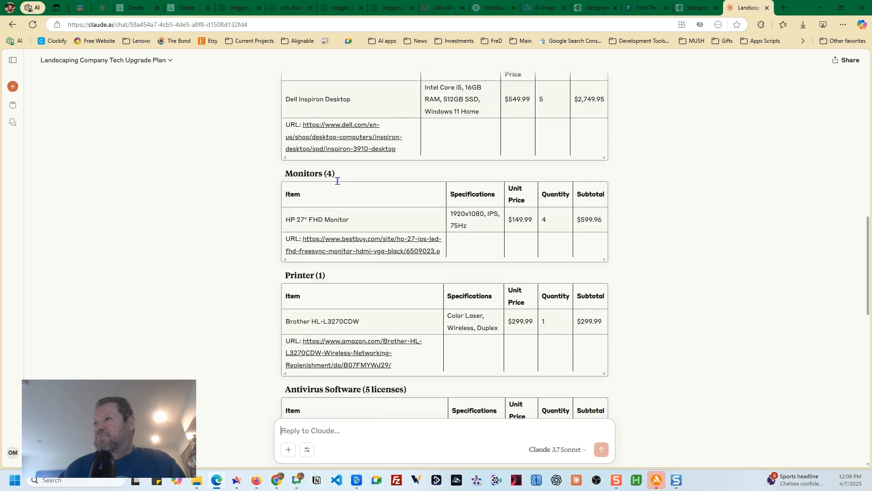
scroll(397, 273, down, 3)
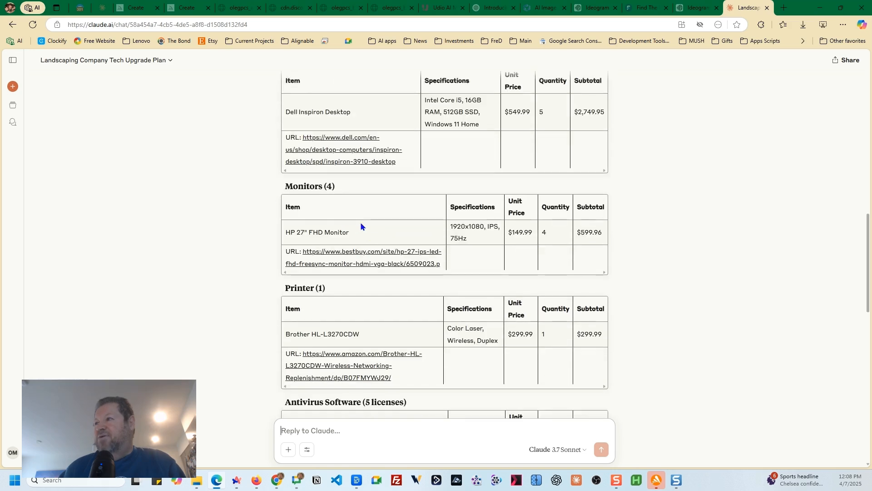
scroll(361, 223, down, 3)
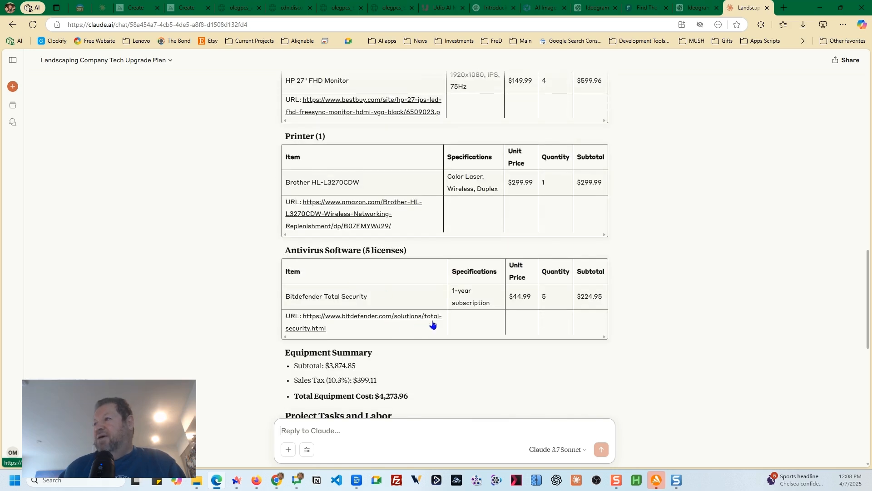
scroll(432, 299, down, 1)
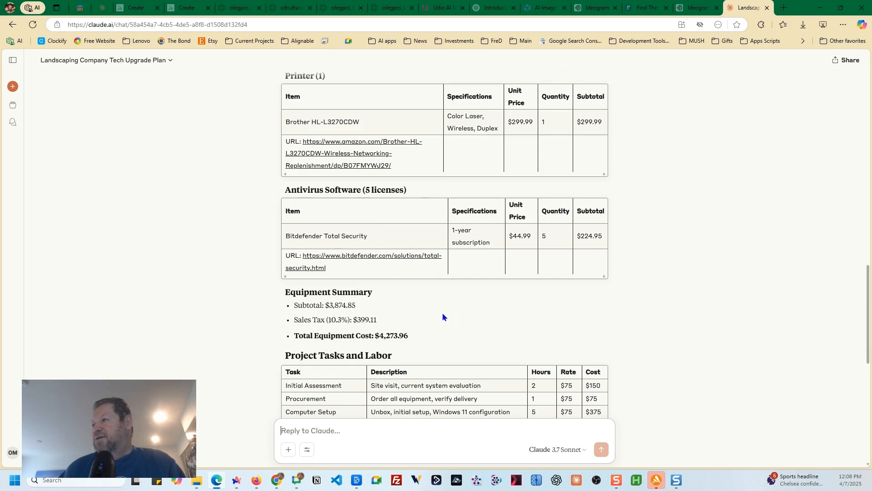
Step: Examine the equipment cost, labor tasks and hours, project total and timeline, and return to the equipment tables
scroll(441, 316, down, 1)
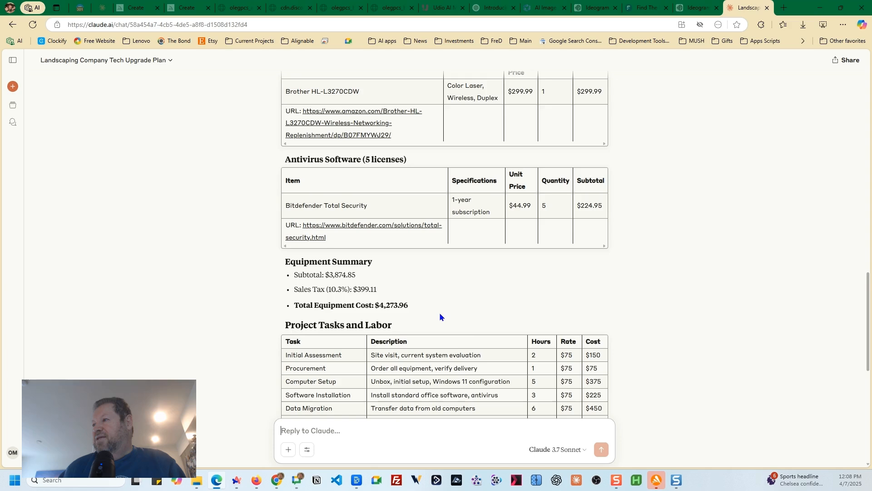
scroll(440, 313, down, 1)
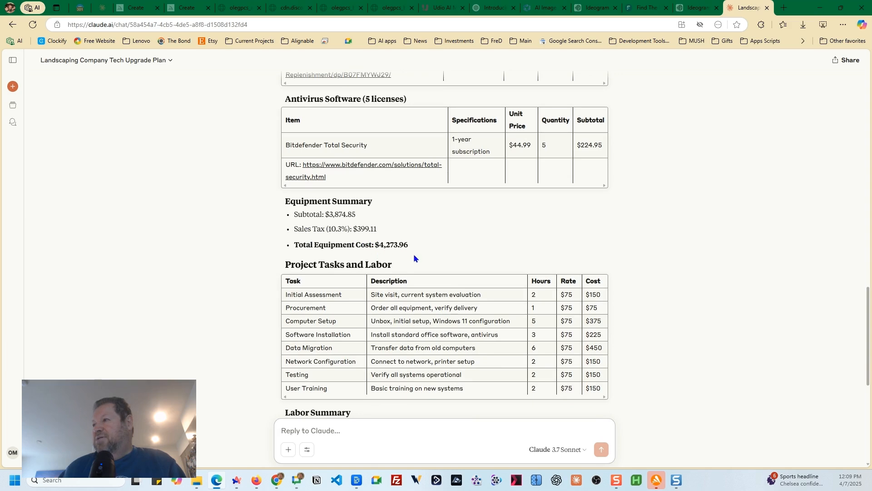
scroll(414, 257, down, 2)
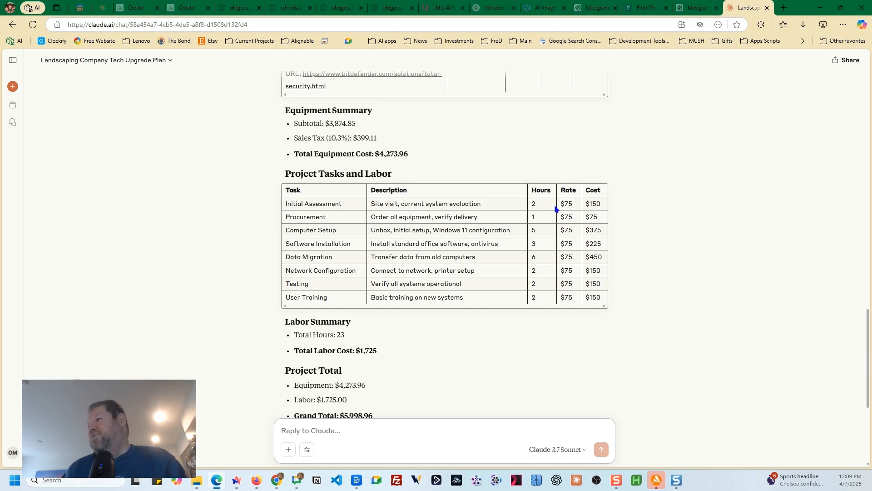
scroll(474, 280, down, 2)
scroll(459, 277, up, 1)
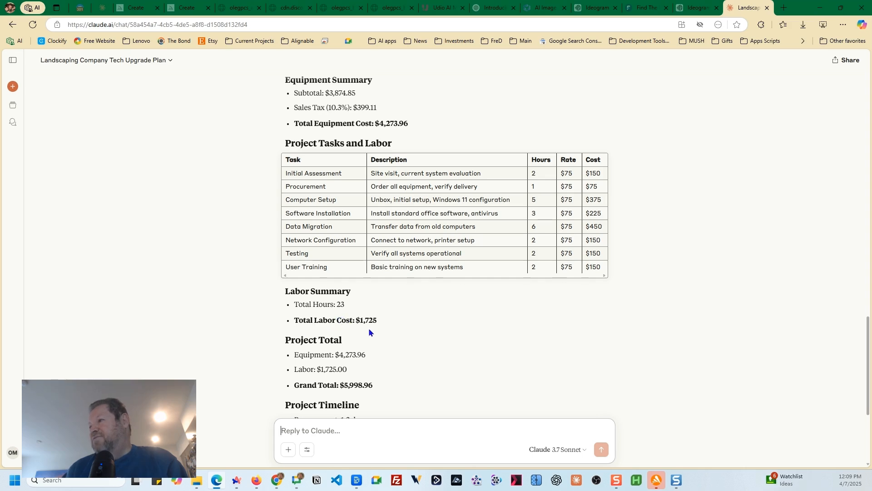
scroll(371, 327, down, 1)
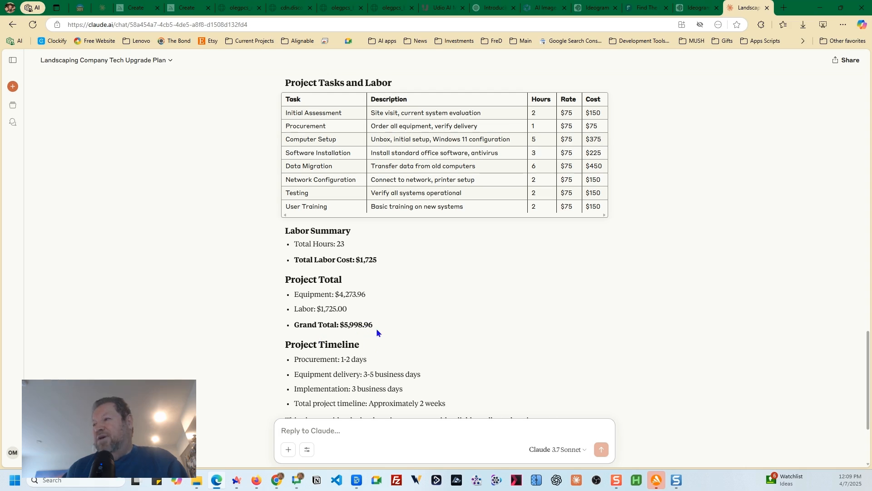
scroll(377, 330, down, 1)
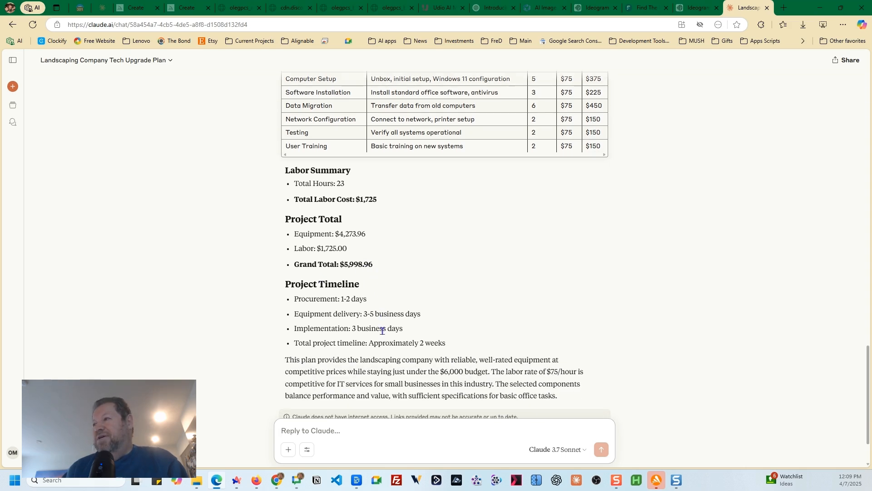
scroll(417, 311, up, 2)
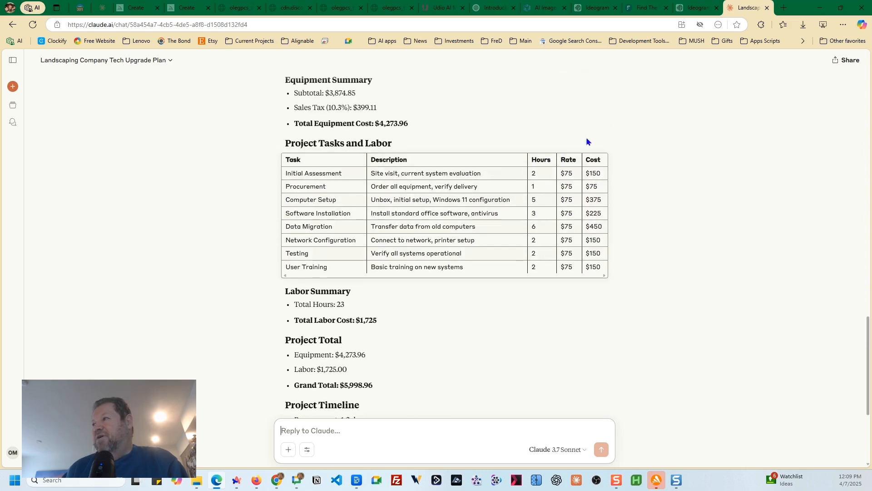
scroll(437, 318, down, 1)
scroll(437, 318, down, 3)
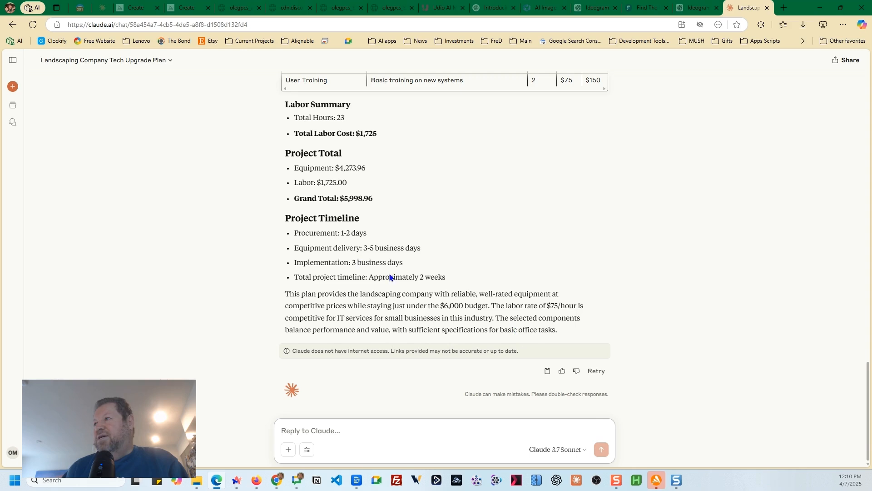
scroll(390, 276, up, 5)
scroll(390, 276, up, 8)
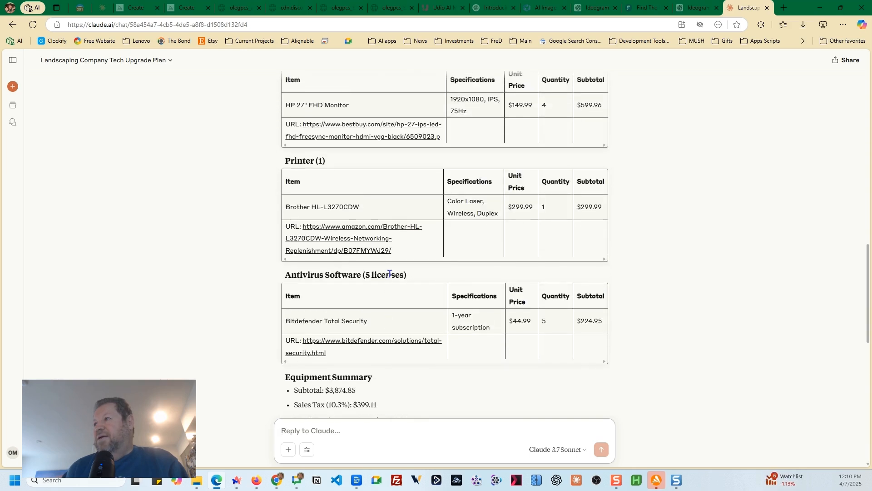
Step: Check Claude's landscaping tech upgrade plan from summary to timeline once more and copy the whole response
scroll(390, 274, up, 6)
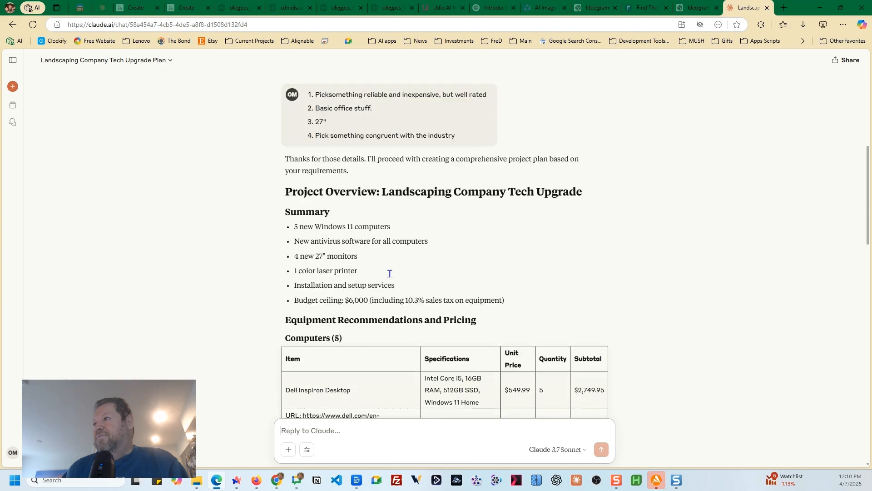
scroll(389, 276, down, 3)
scroll(389, 277, down, 12)
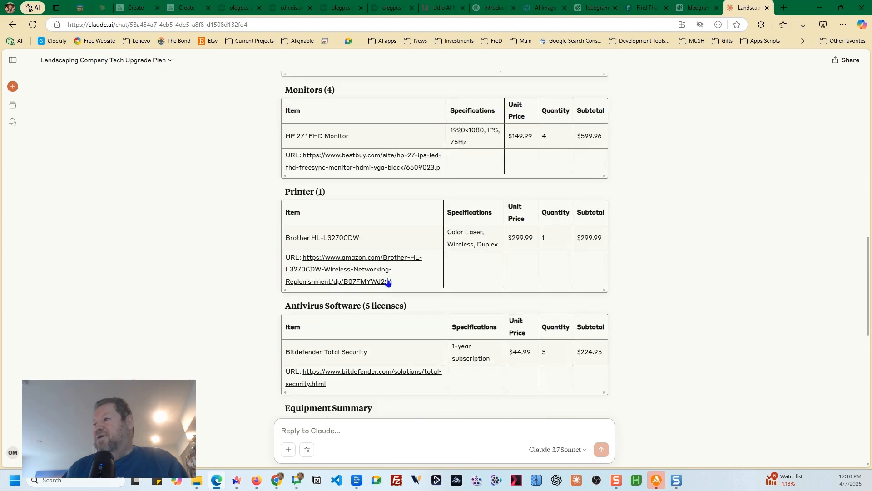
scroll(368, 310, down, 5)
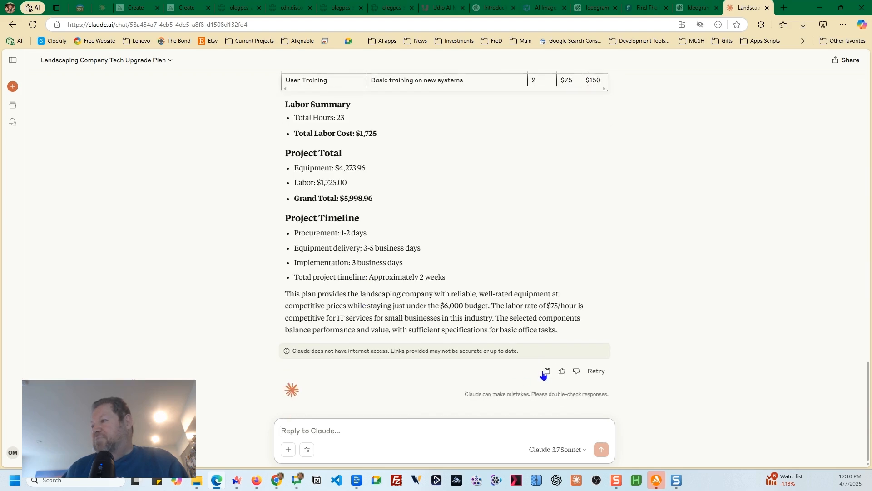
click(547, 371)
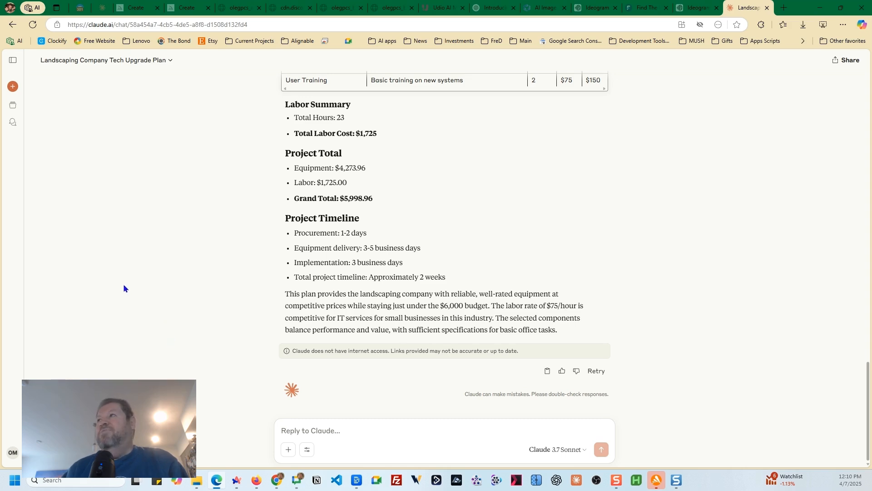
Step: Open gmail.com alongside the Claude chat and start composing a new email
click(787, 9)
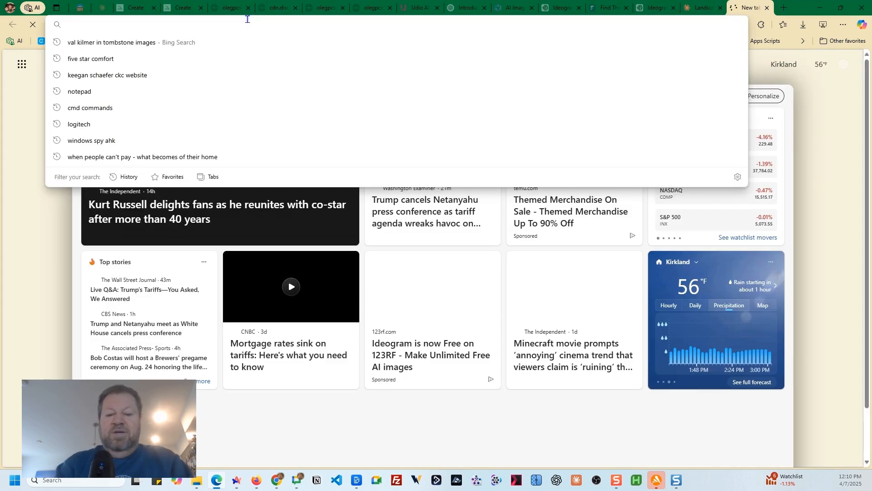
text(gmail.com)
key(Return)
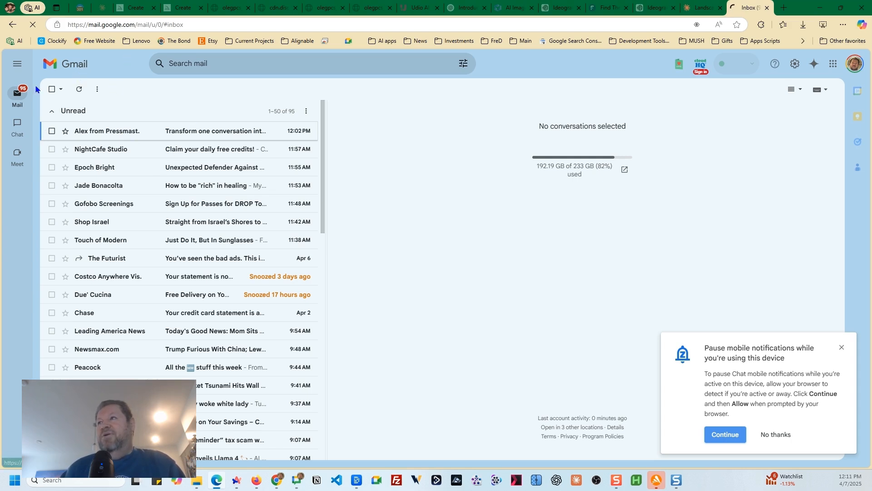
mouse_move(26, 93)
click(70, 94)
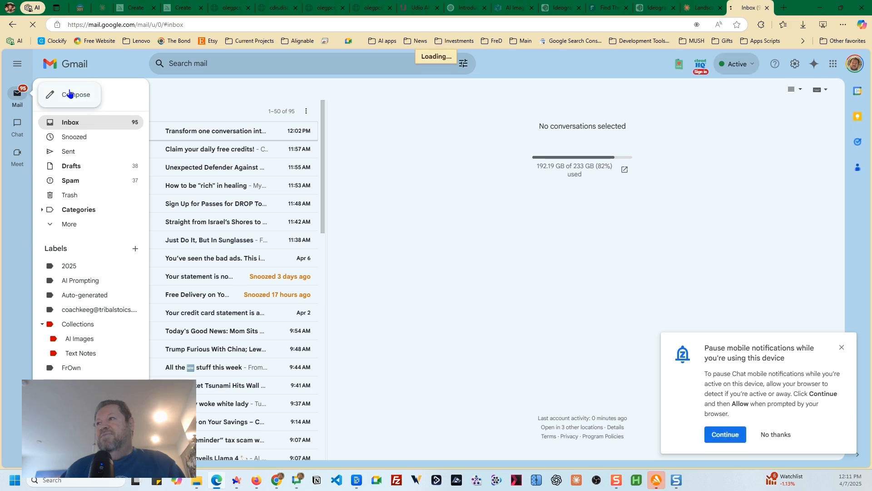
Step: Set the email subject to 'Project: Landscaping' and paste the copied plan into the body above the signature
click(589, 235)
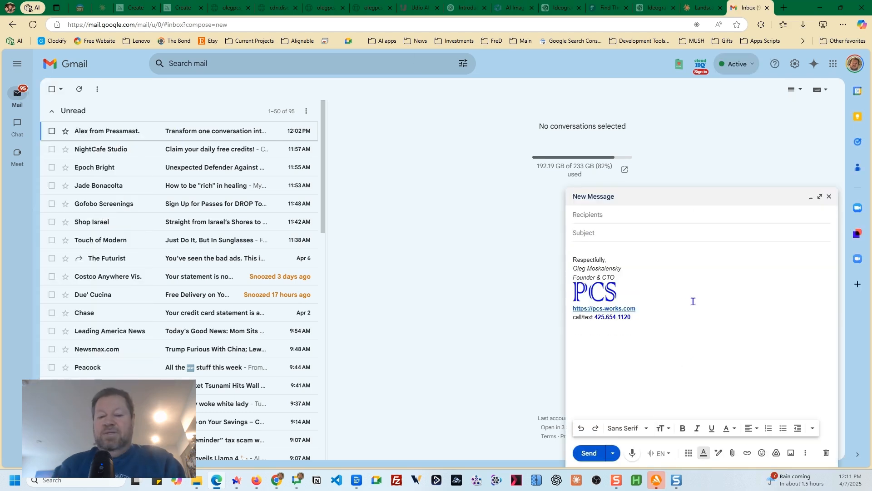
text(Project: Land)
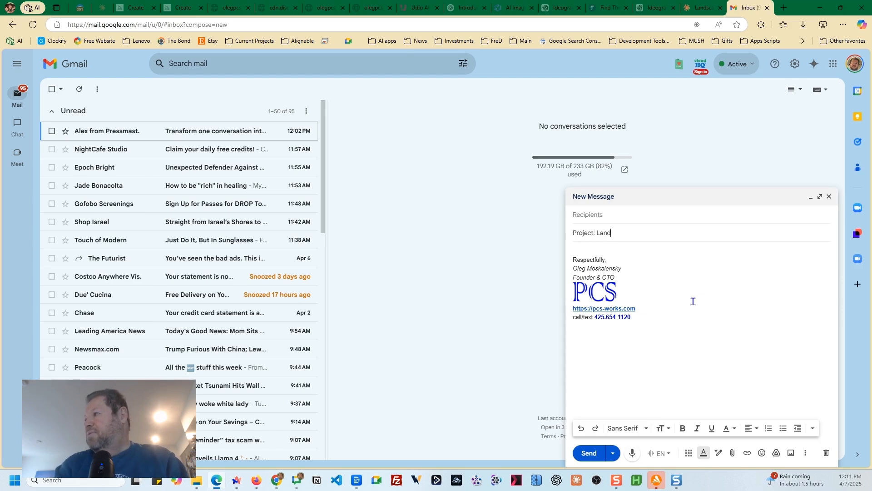
text(scaping)
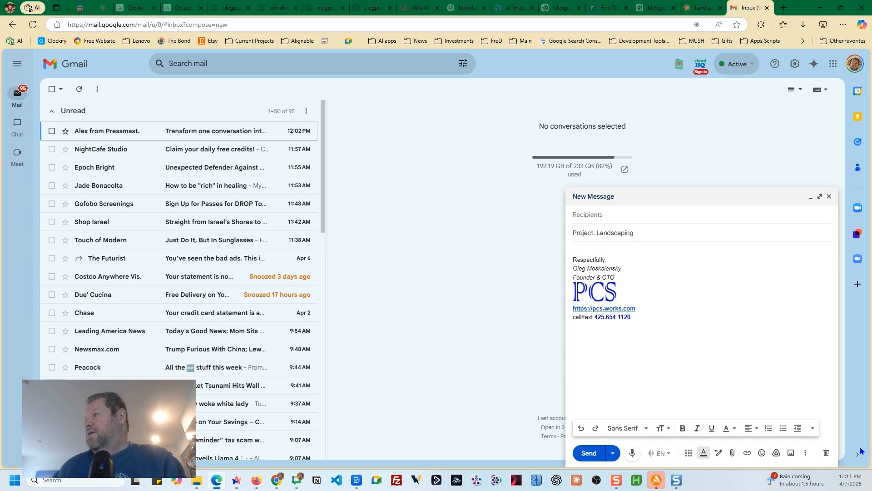
click(599, 251)
key(ctrl+v)
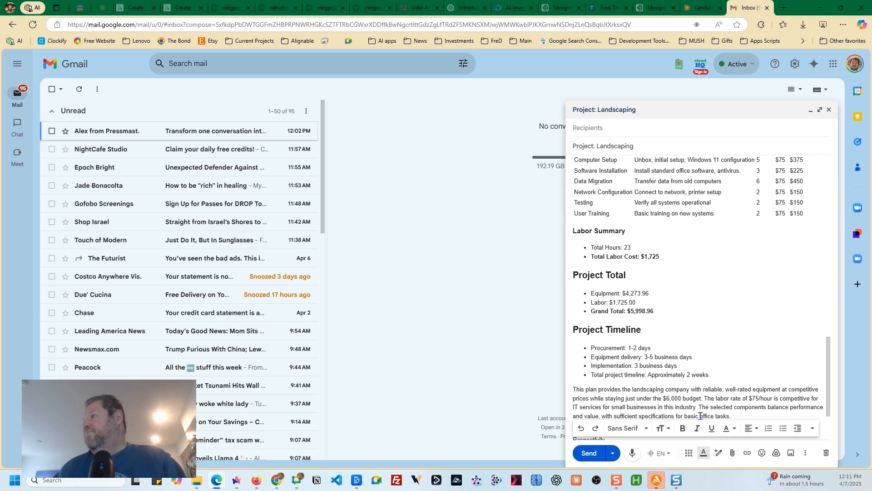
Step: Review the pasted plan in the email draft, from the project overview and summary through the labor costs, project total and timeline
scroll(661, 309, up, 12)
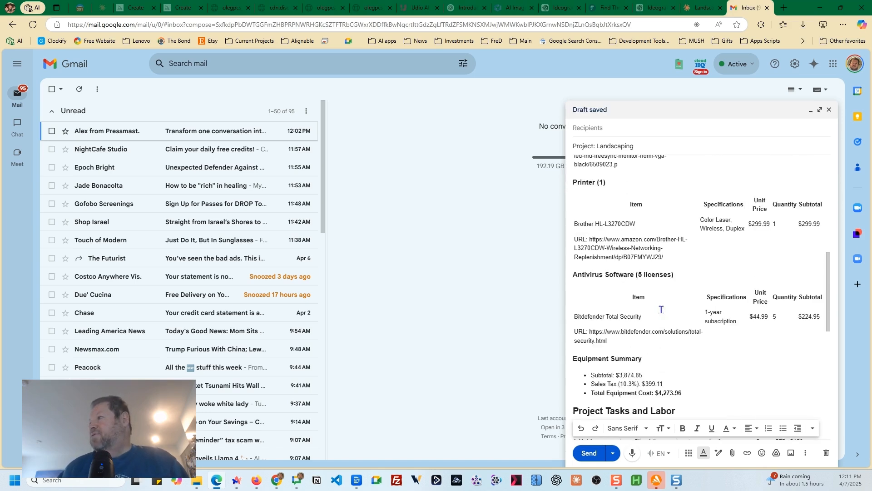
scroll(660, 313, up, 5)
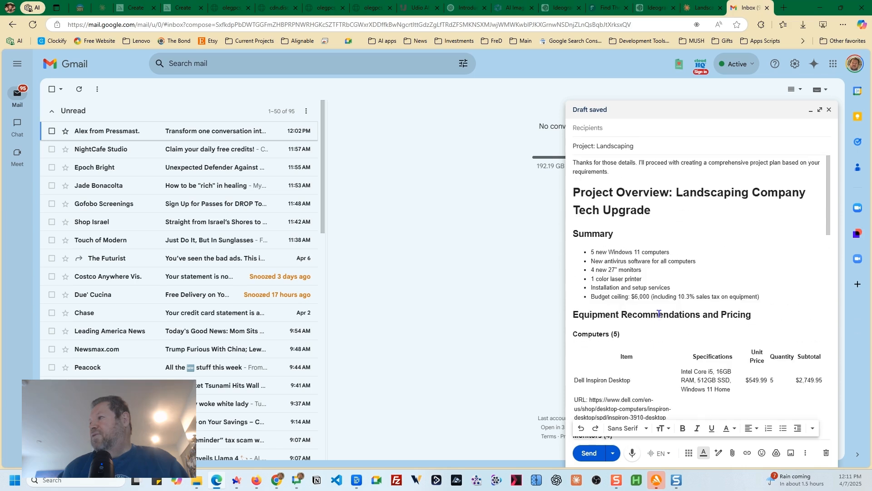
scroll(658, 314, down, 5)
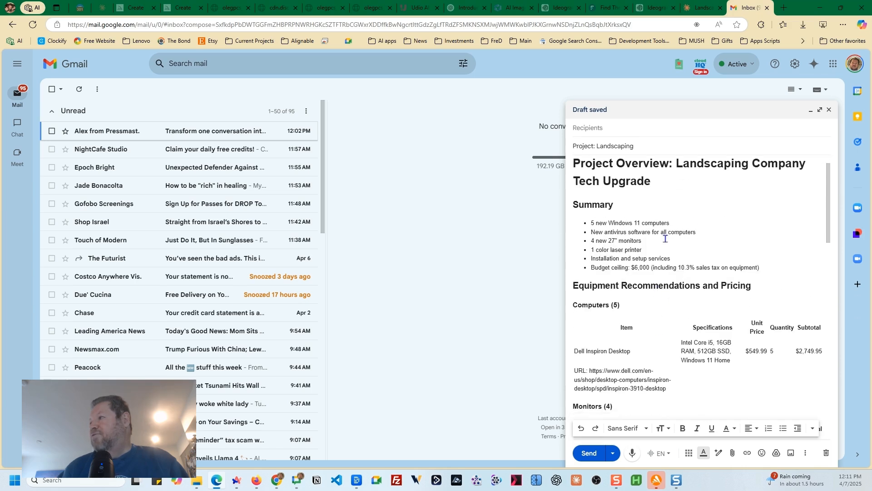
scroll(656, 278, down, 10)
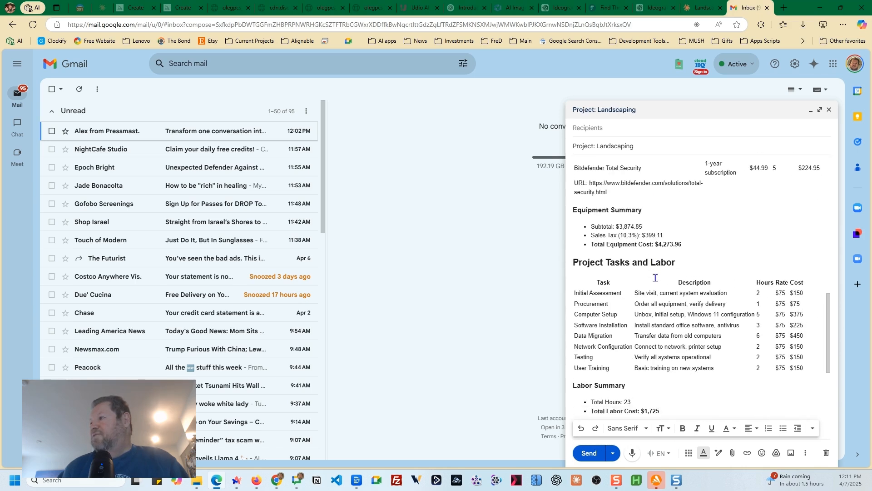
scroll(652, 274, down, 2)
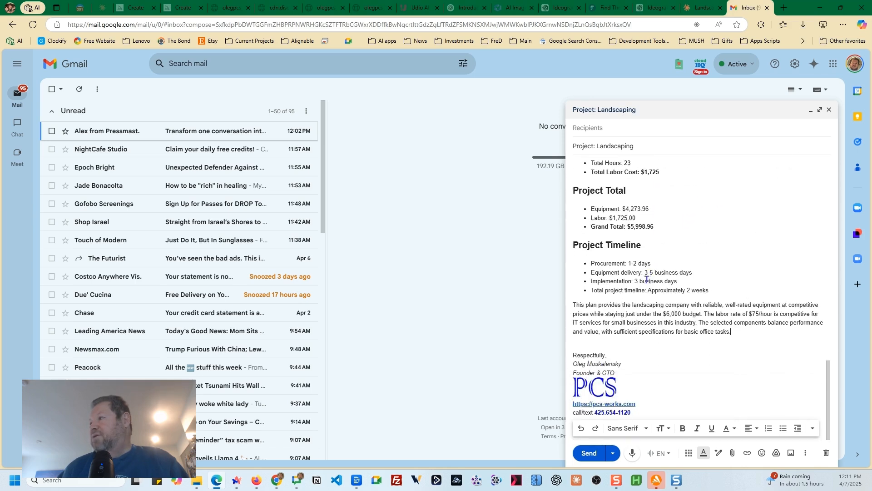
scroll(638, 285, up, 3)
scroll(637, 284, down, 3)
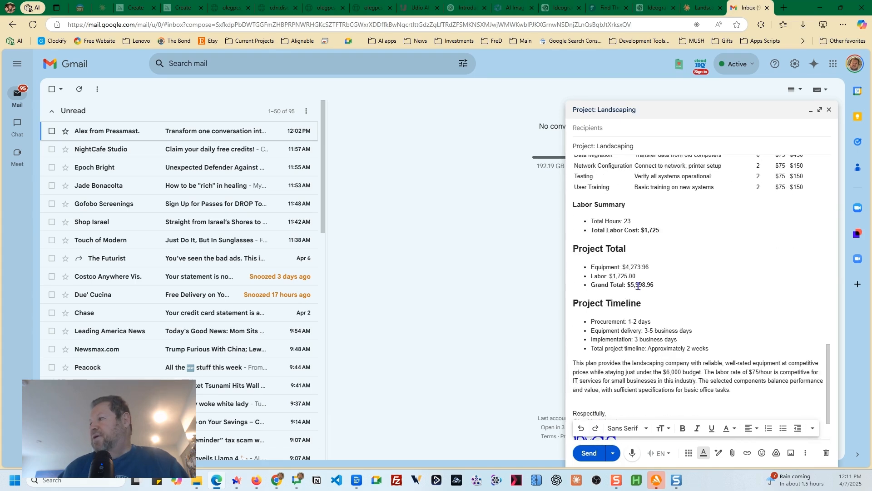
scroll(632, 277, up, 1)
scroll(623, 265, up, 4)
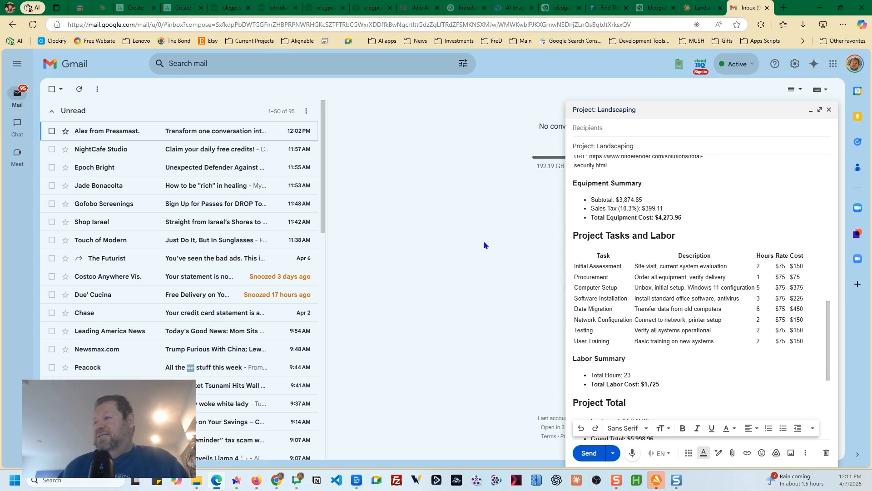
Step: Examine the draft's equipment sections for computers, monitors, printer and antivirus software, down to the project tasks and labor table
scroll(599, 272, up, 4)
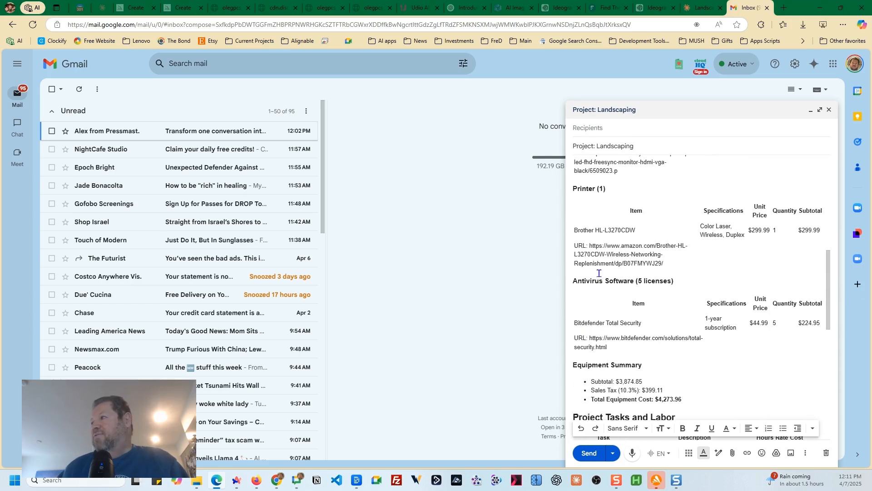
scroll(599, 273, up, 8)
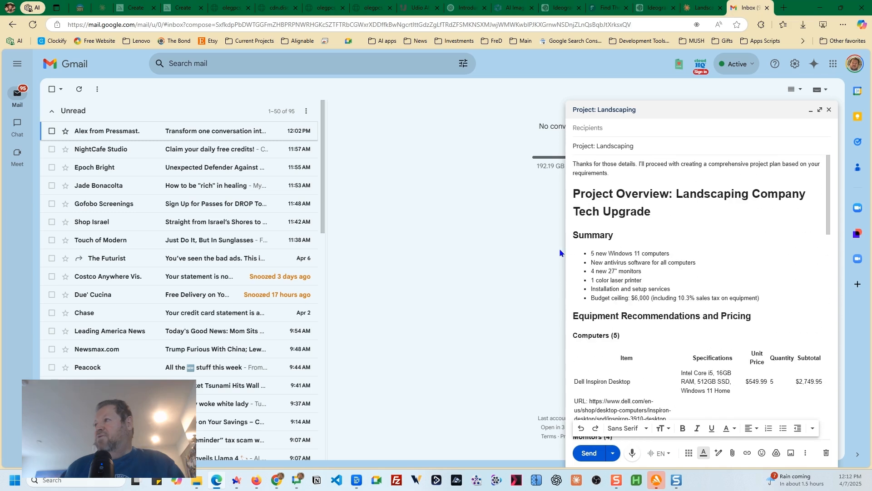
scroll(609, 225, down, 3)
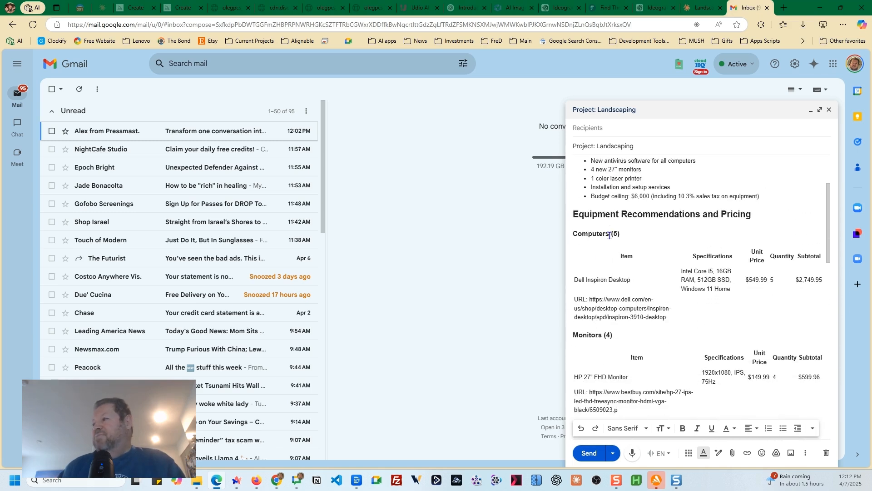
scroll(607, 248, down, 4)
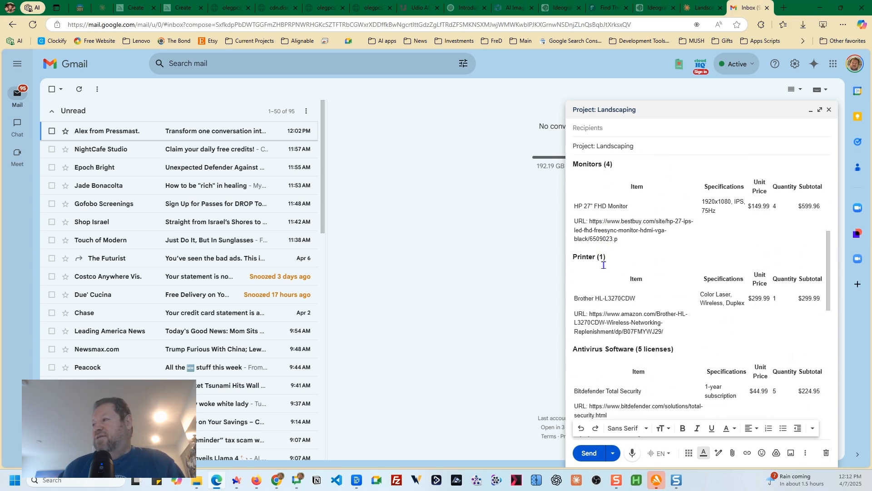
scroll(602, 265, down, 2)
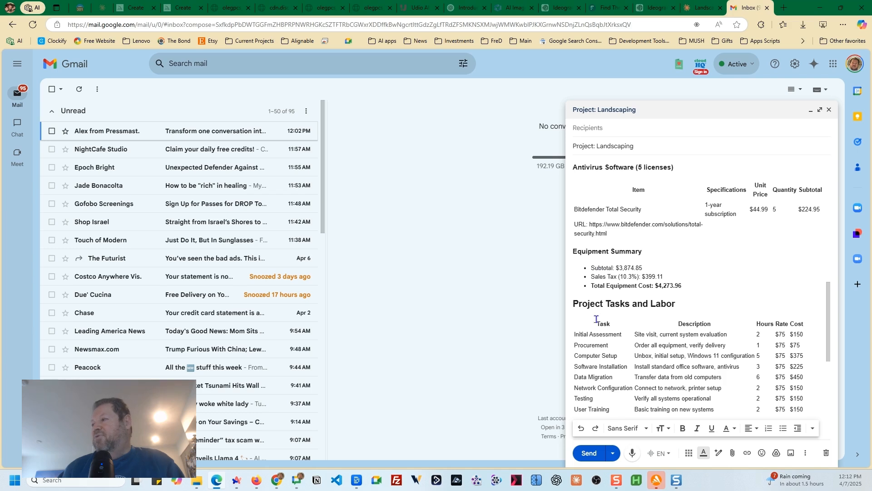
scroll(597, 321, down, 2)
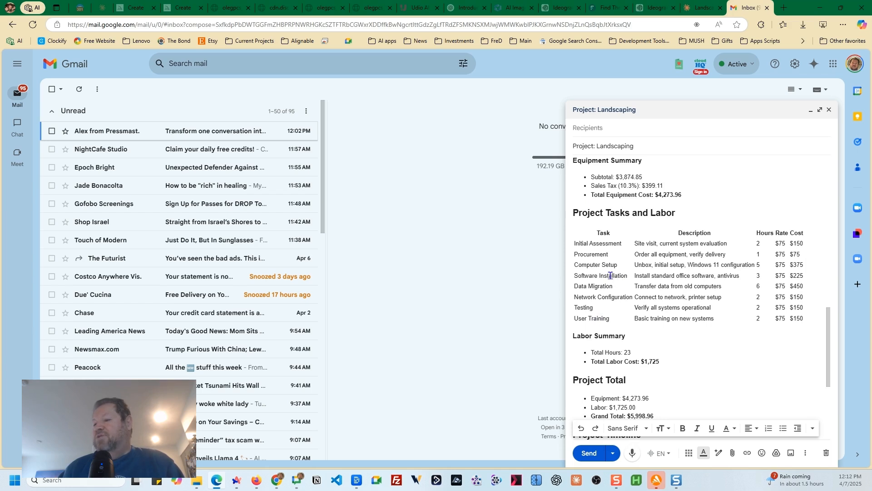
Step: Enlarge the page display and examine the draft's project total, timeline and the Project Tasks and Labor table
key(ctrl+plus)
key(ctrl+plus)
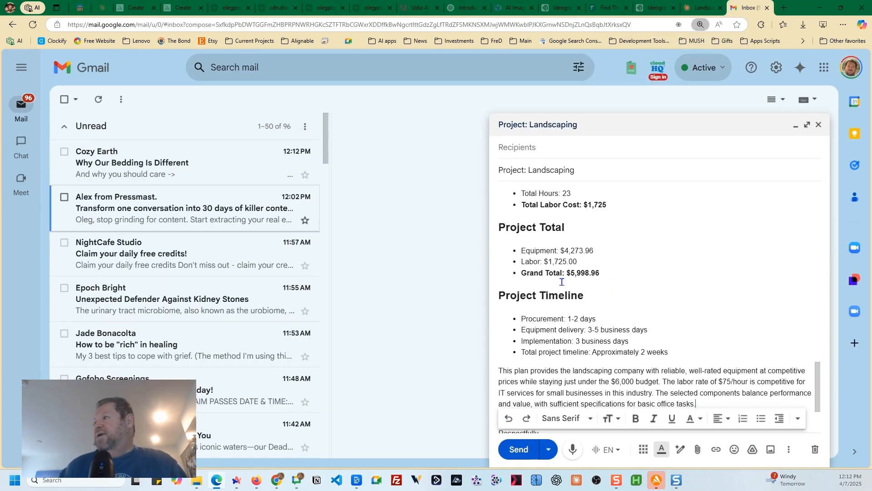
scroll(566, 279, down, 2)
scroll(581, 271, up, 8)
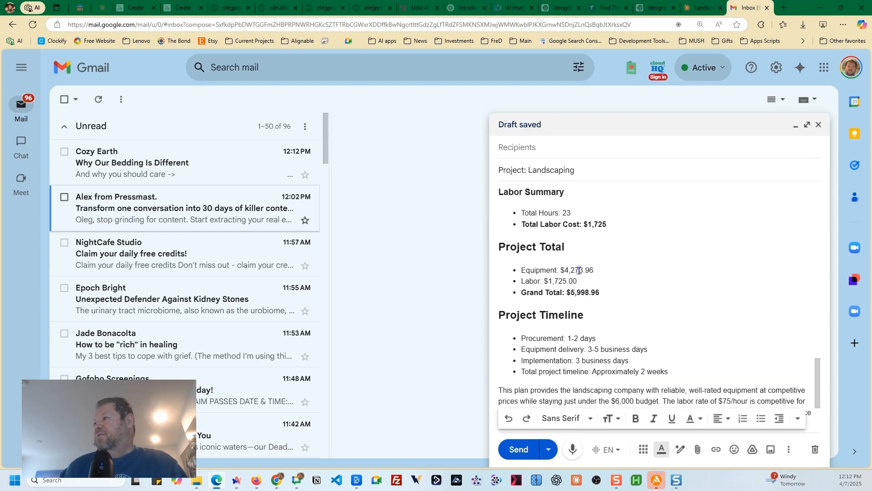
scroll(579, 270, down, 1)
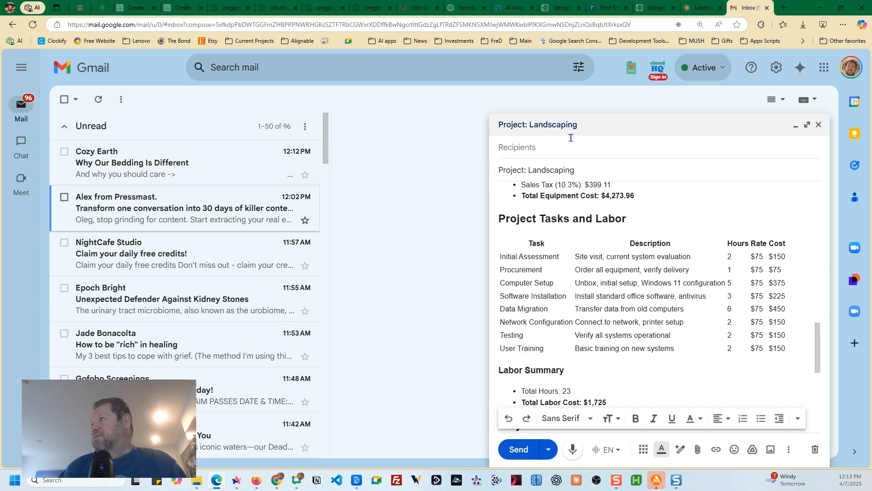
Step: Open Google Tasks beside the email draft and create a new task list named 'Landscaping Project'
click(856, 166)
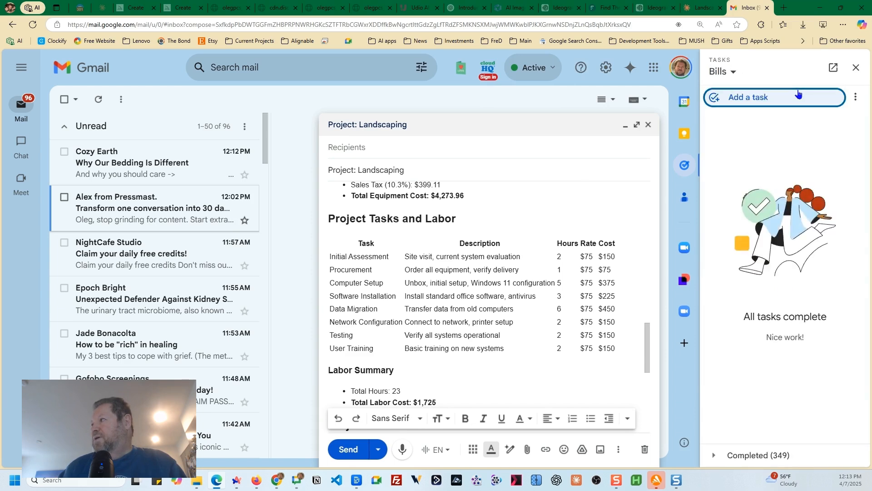
click(733, 73)
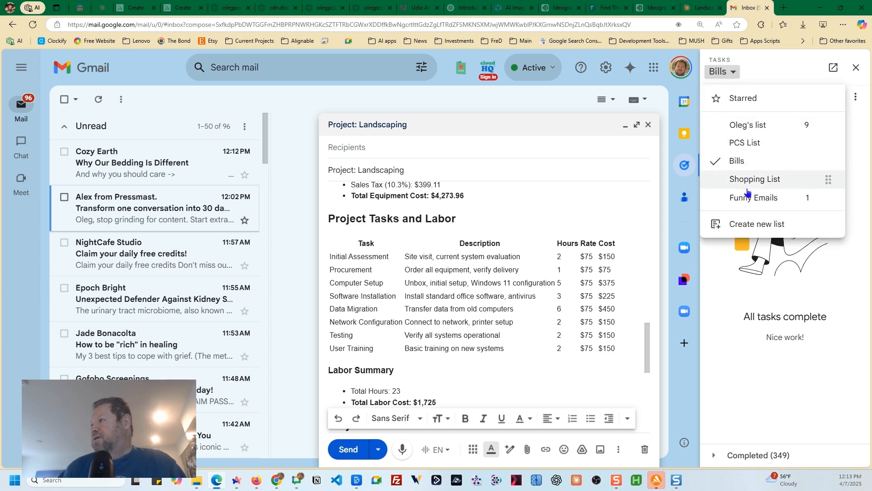
click(747, 223)
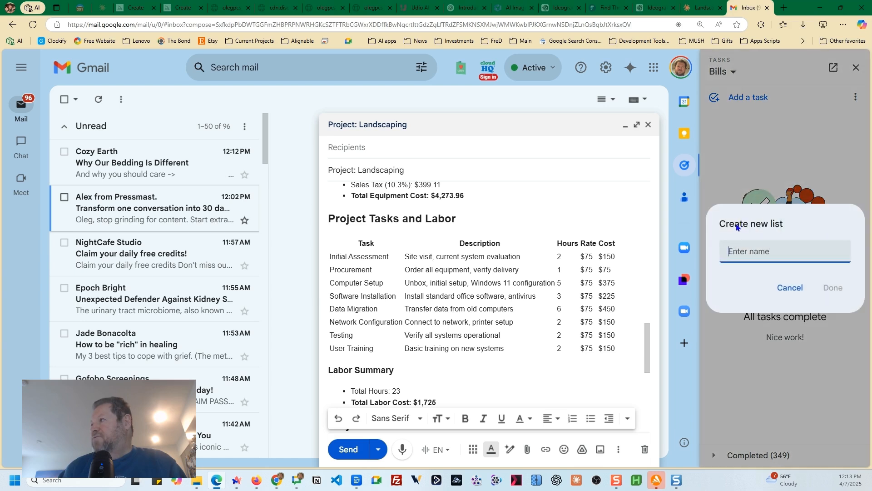
text(L)
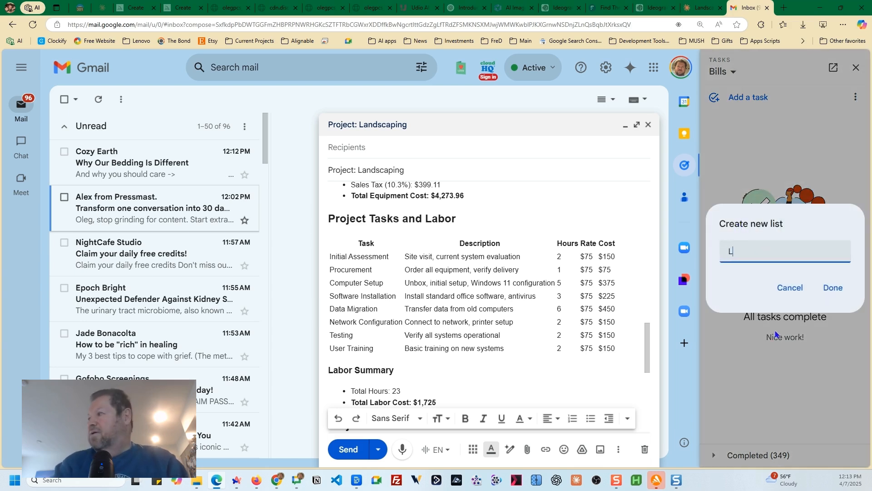
text(andscaping Project)
key(Return)
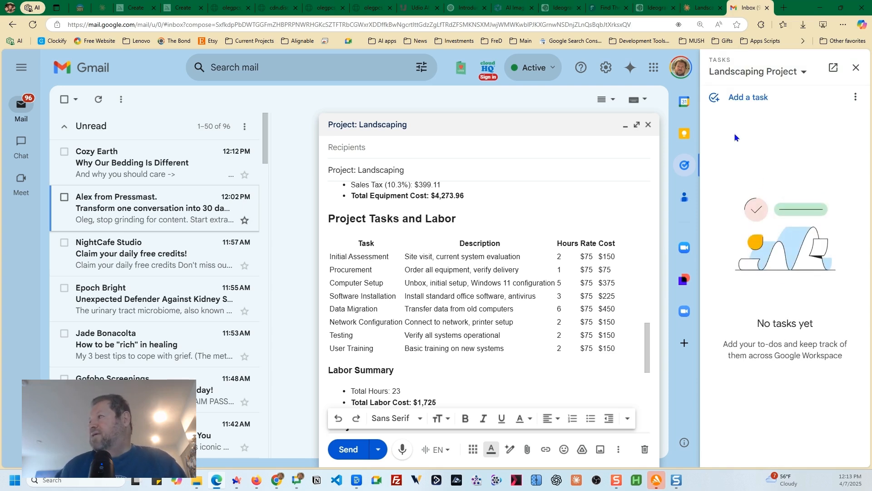
Step: Add an 'Initial Assessment' task to the Landscaping Project list, scheduled for Monday, April 14 at 10:00 AM
click(759, 100)
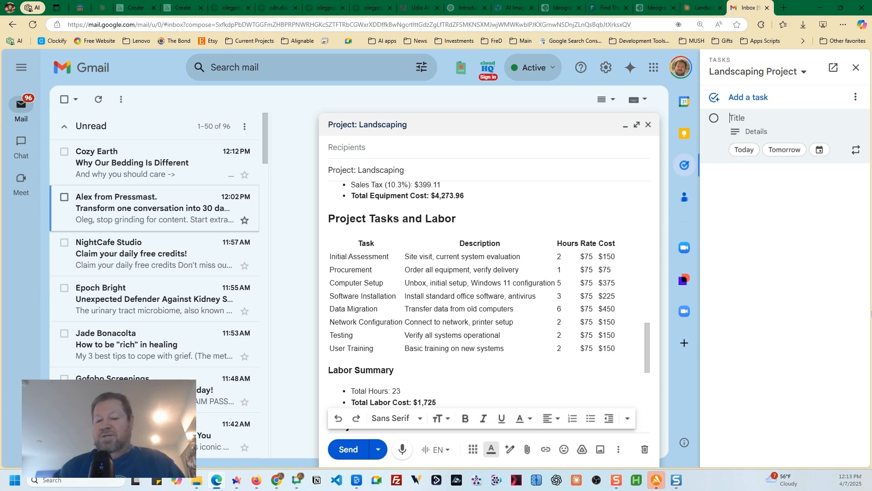
text(Initial Assessment)
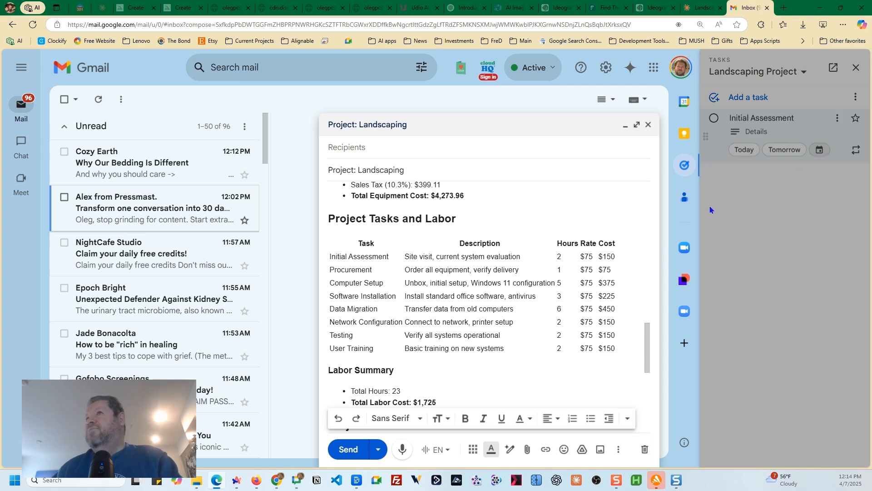
click(820, 151)
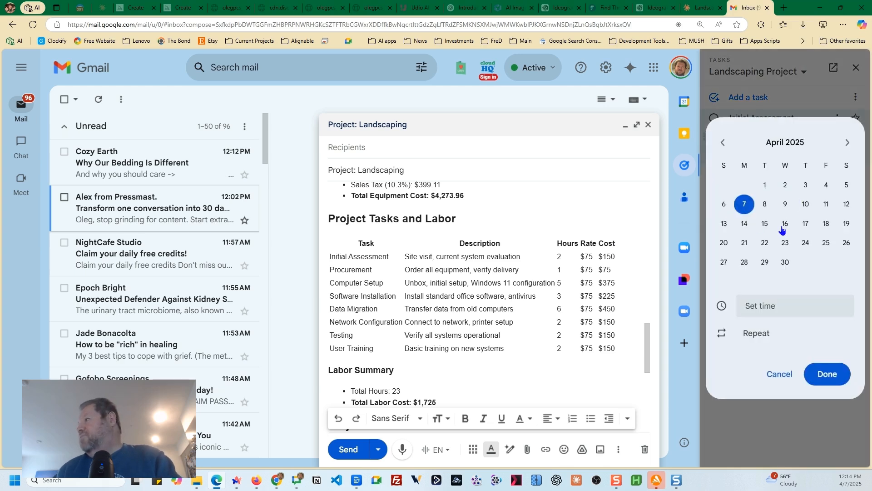
click(745, 225)
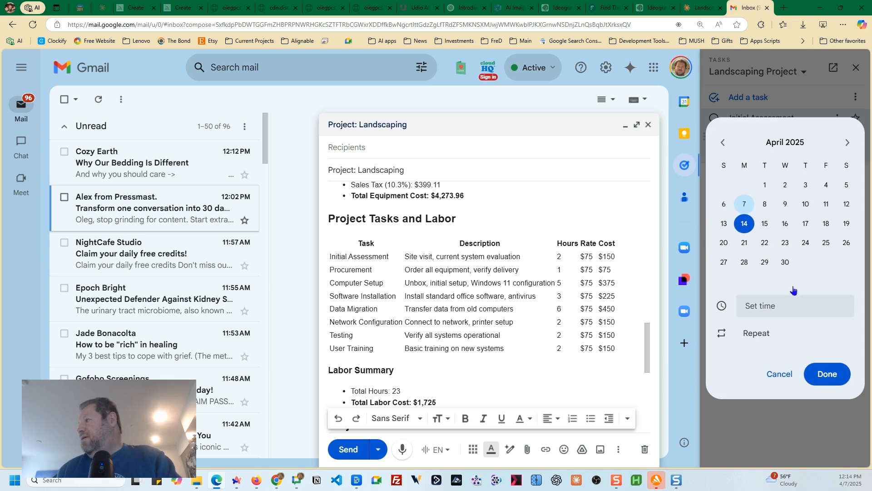
click(782, 308)
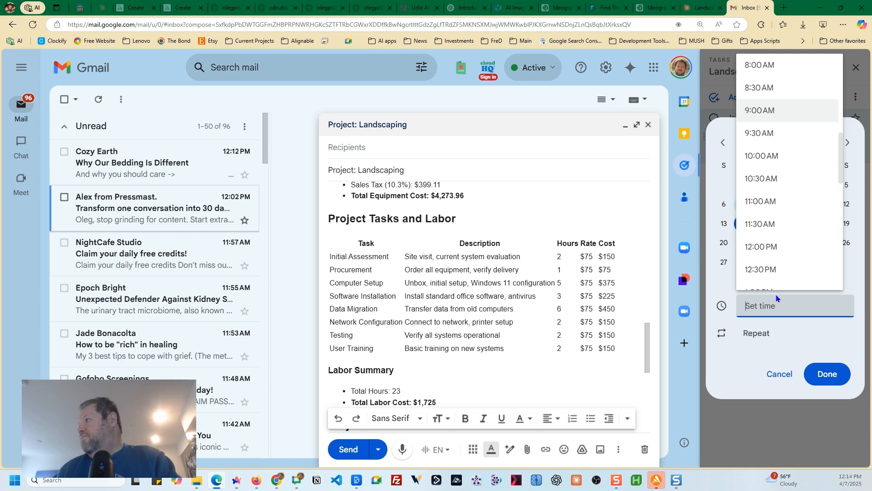
click(772, 161)
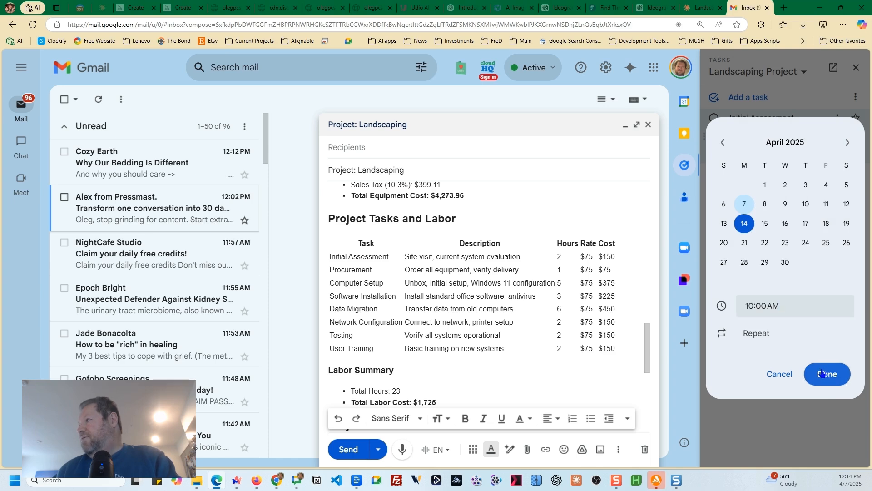
click(823, 373)
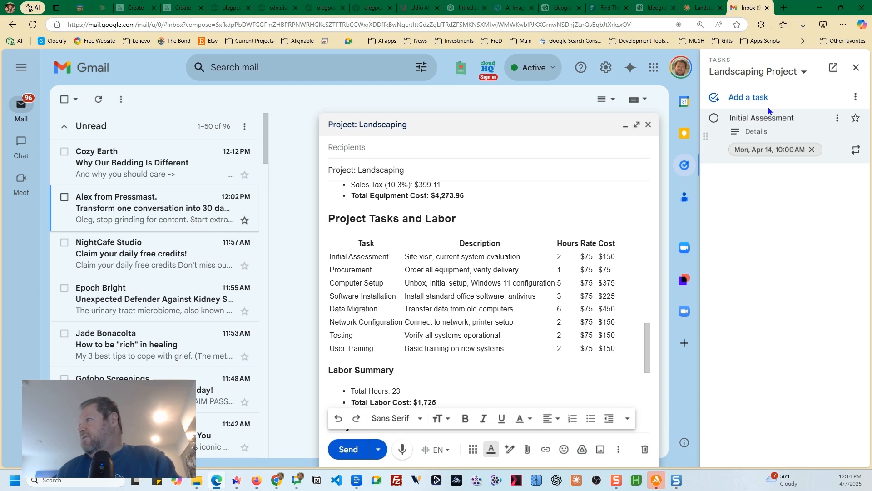
Step: Add a 'Procurement' task scheduled for Monday, April 14 at 1:00 PM
click(746, 98)
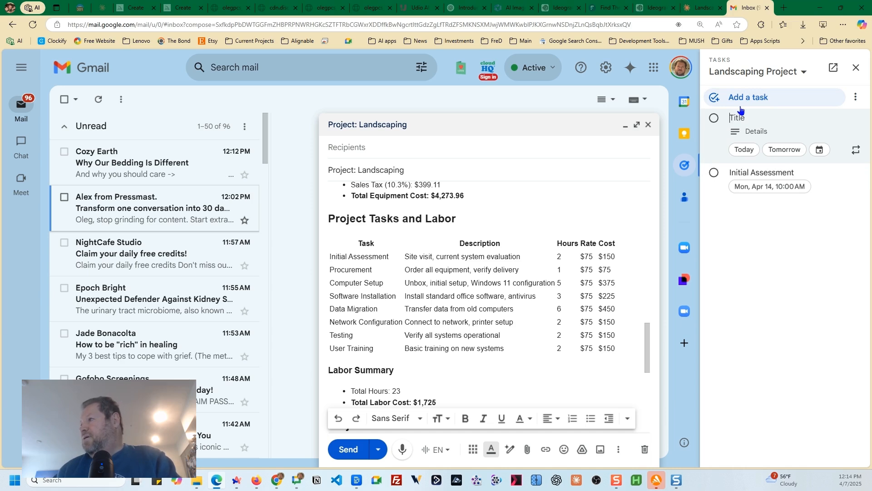
text(Procurement)
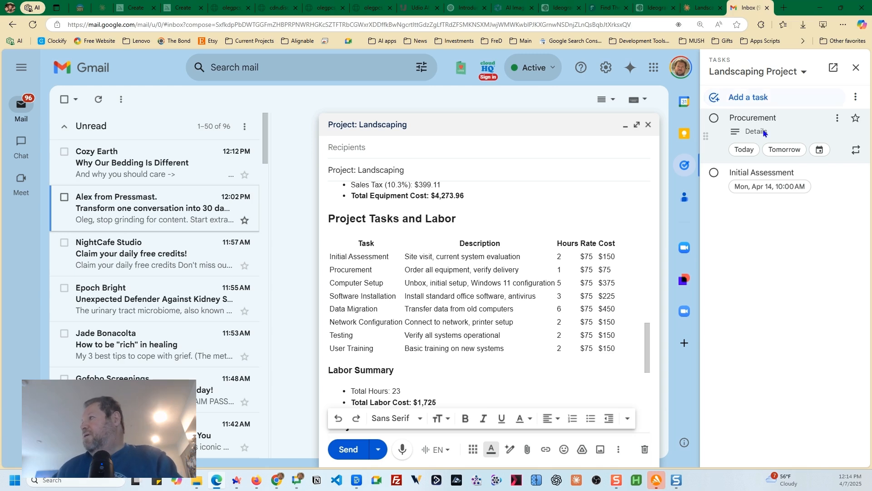
click(819, 150)
click(744, 223)
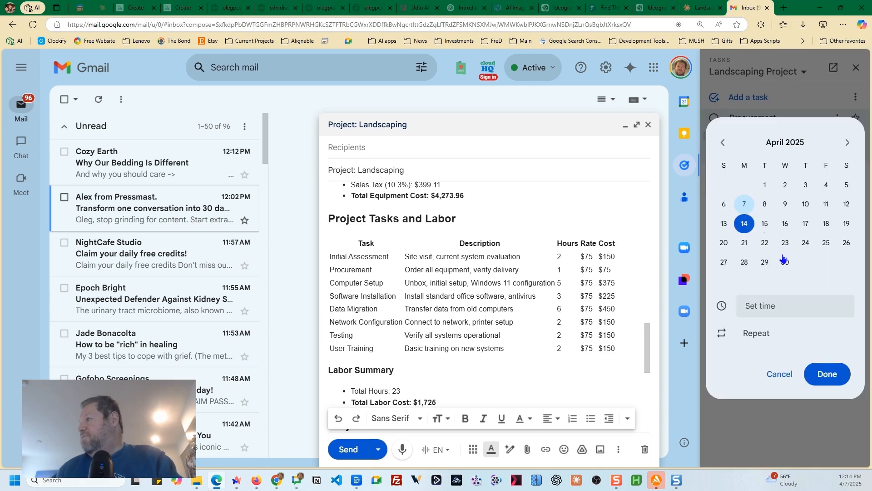
click(779, 302)
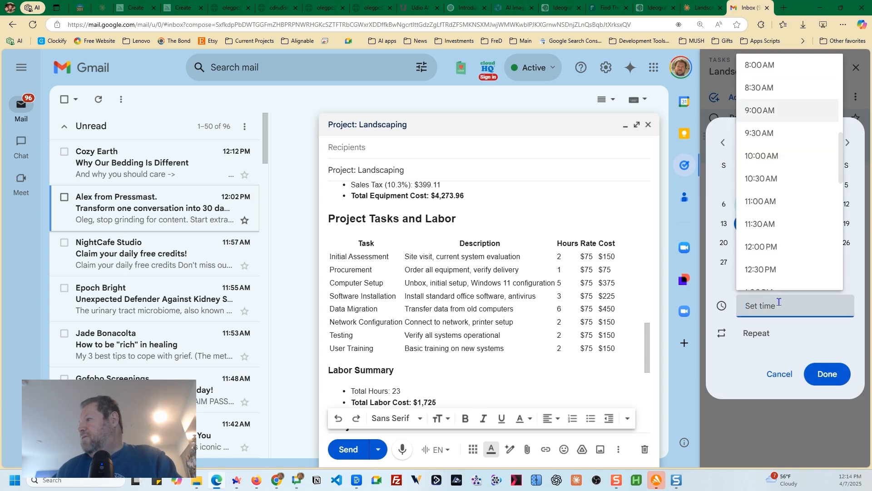
scroll(776, 252, down, 2)
click(771, 202)
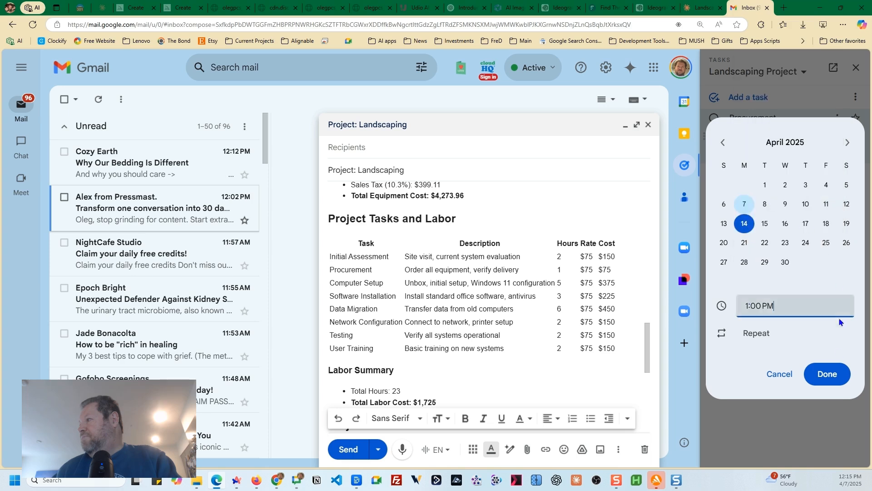
click(832, 376)
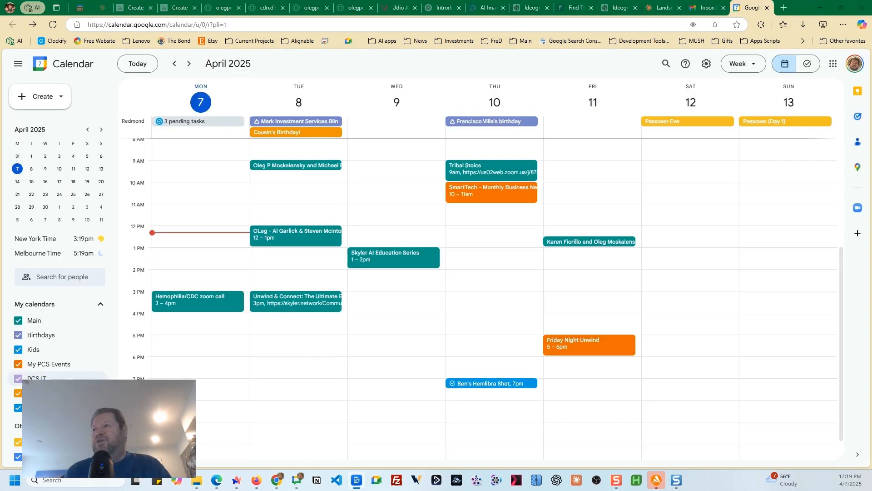
Step: Check the week of April 14 in Google Calendar for the project tasks and return to the Gmail inbox
click(189, 63)
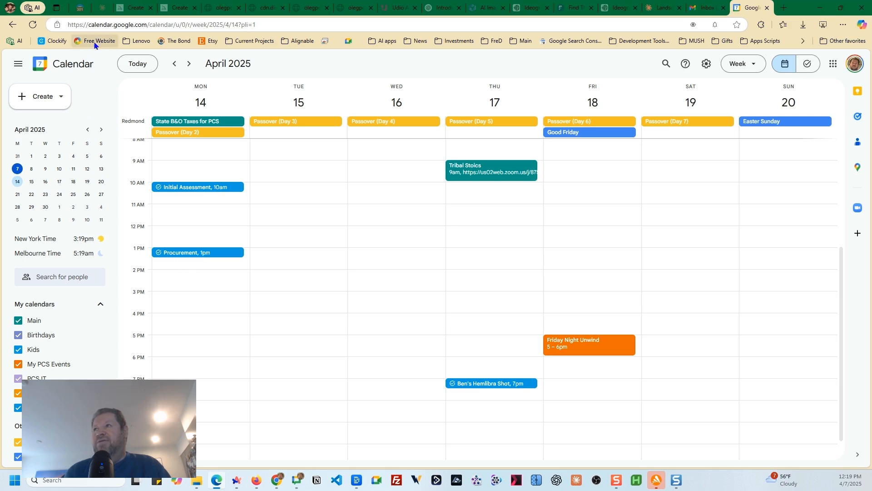
click(704, 8)
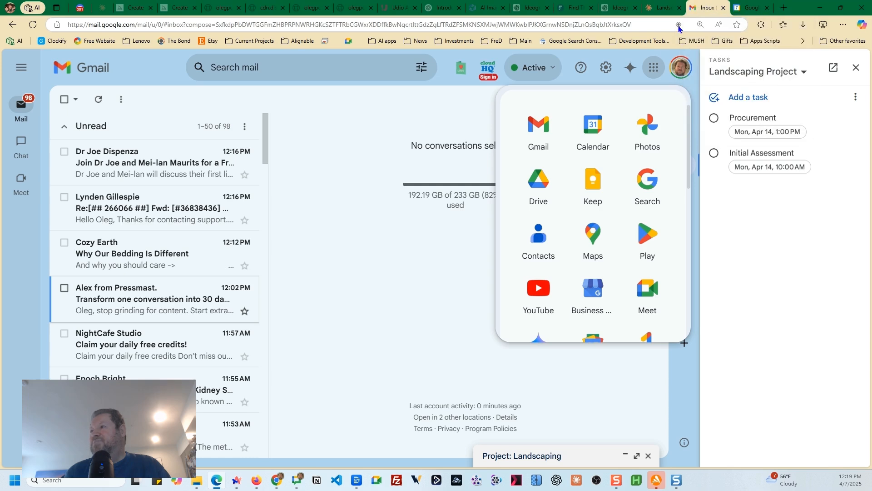
click(733, 219)
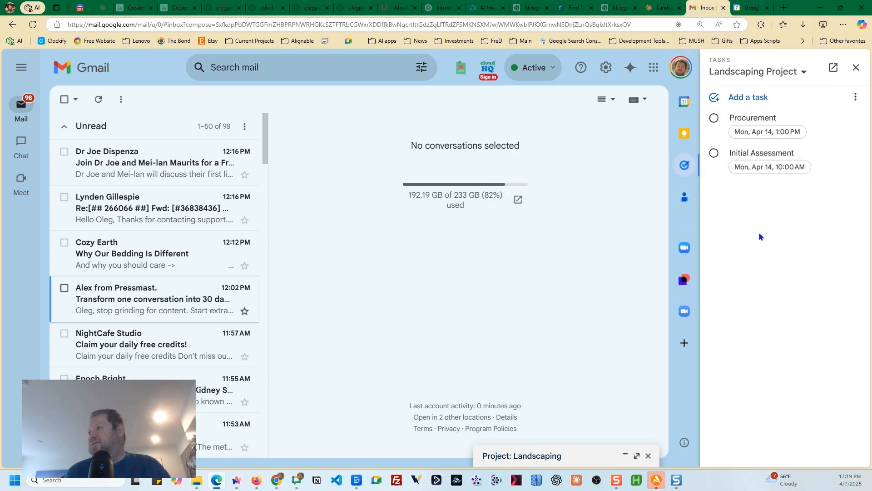
Step: Add a 'Computer Setup' task with the details '5 hours', scheduled for Tuesday, April 15 at 10:00 AM
click(749, 97)
text(Computer Setup)
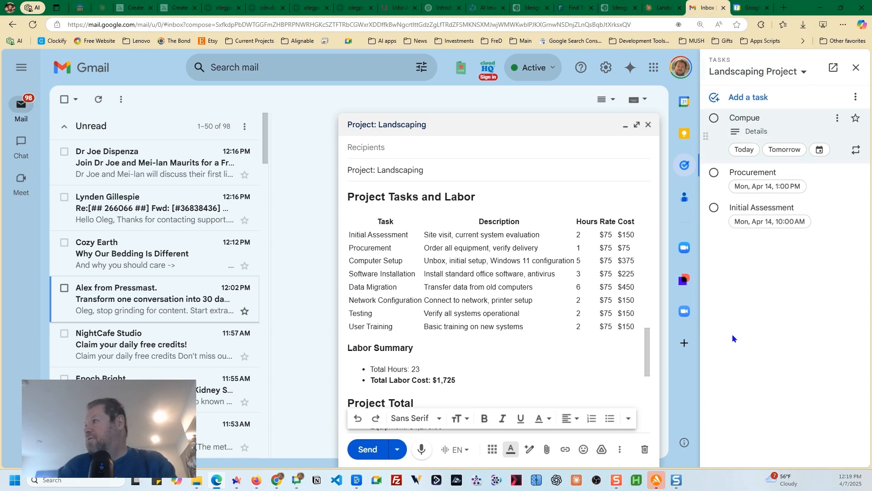
click(753, 136)
text(5 hours)
click(820, 149)
click(765, 224)
click(795, 306)
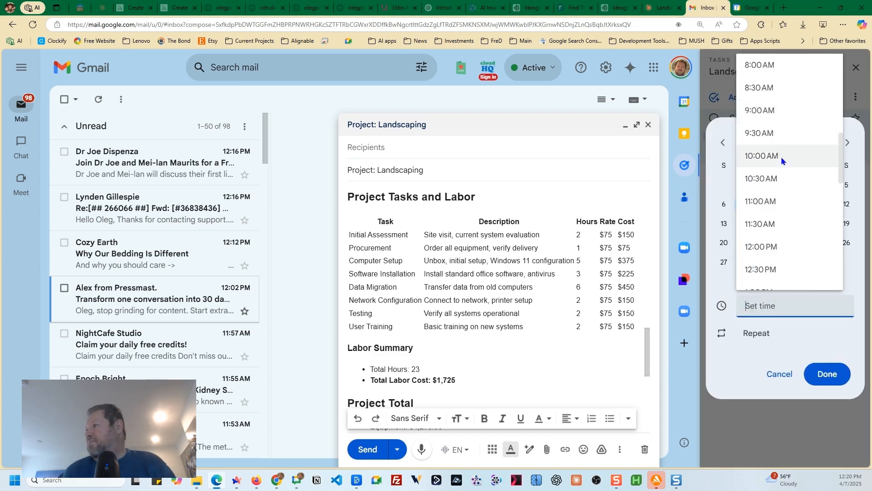
click(763, 179)
click(828, 374)
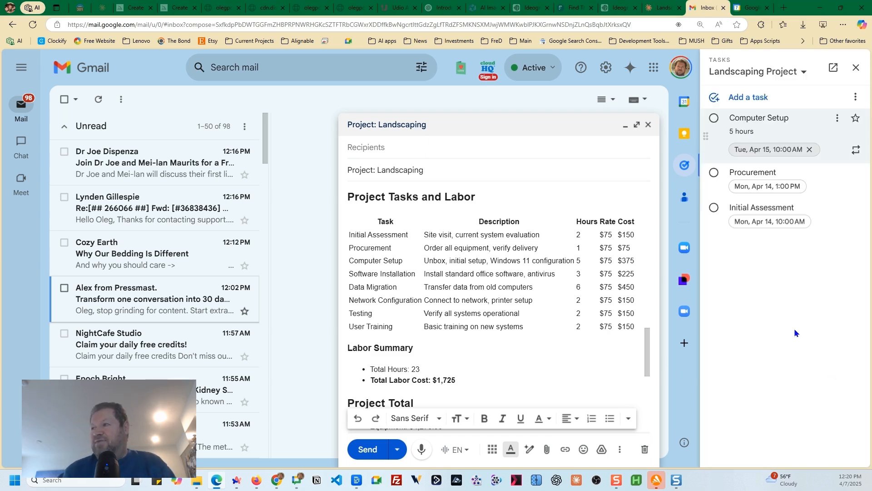
Step: Add a 'Software Installation' task with the details '3 hours', scheduled for Wednesday, April 16 at 9:00 AM
click(752, 97)
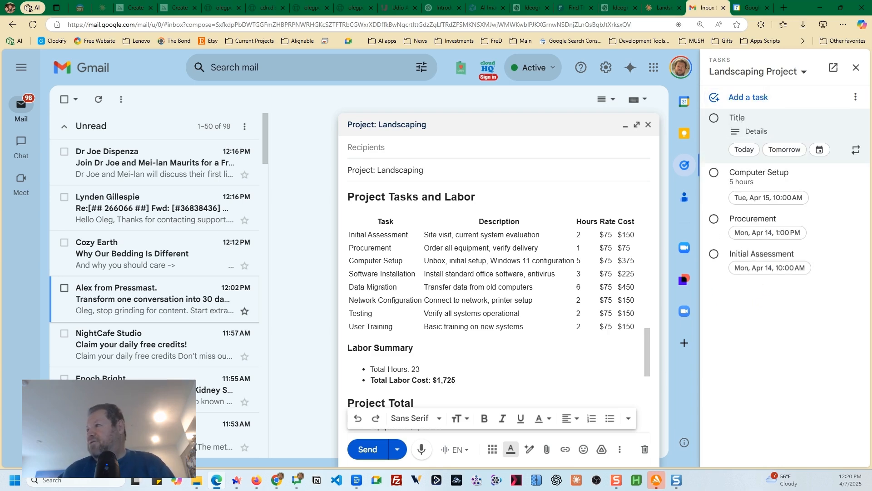
text(Software Installation)
click(763, 131)
click(820, 149)
click(765, 223)
click(785, 224)
click(785, 306)
click(784, 111)
click(828, 373)
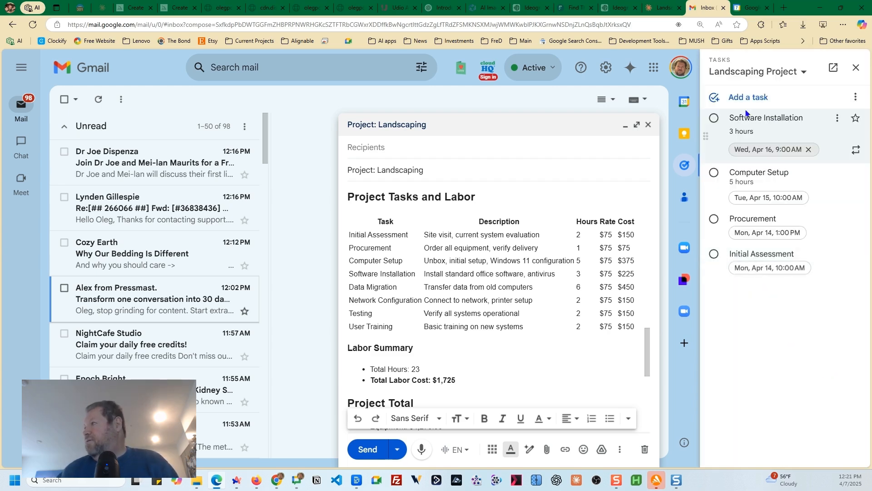
Step: Add a 'Data Migration' task to the list with the details '6 hours'
click(722, 349)
text(Data Migration)
click(751, 131)
text(6 ours)
key(BackSpace)
key(BackSpace)
key(BackSpace)
key(BackSpace)
text(hours)
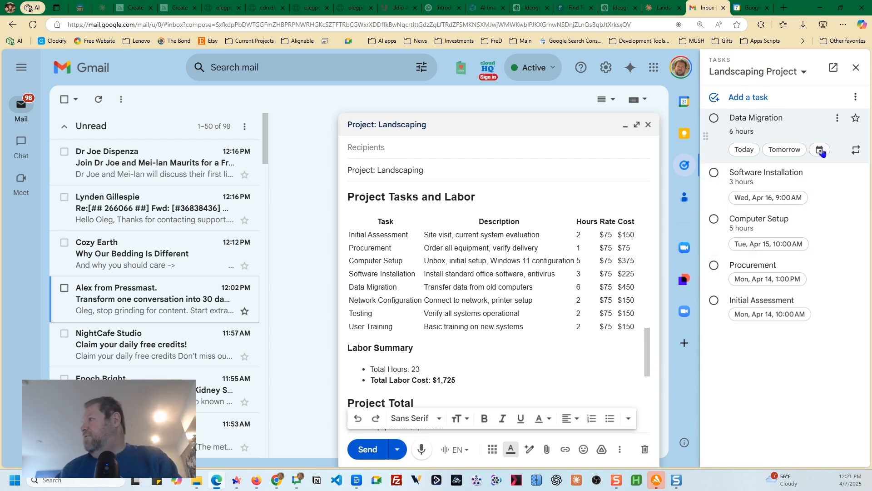
Step: Schedule the Data Migration task for Thursday, April 17 at 9:30 AM
click(819, 150)
click(785, 306)
click(778, 133)
click(816, 373)
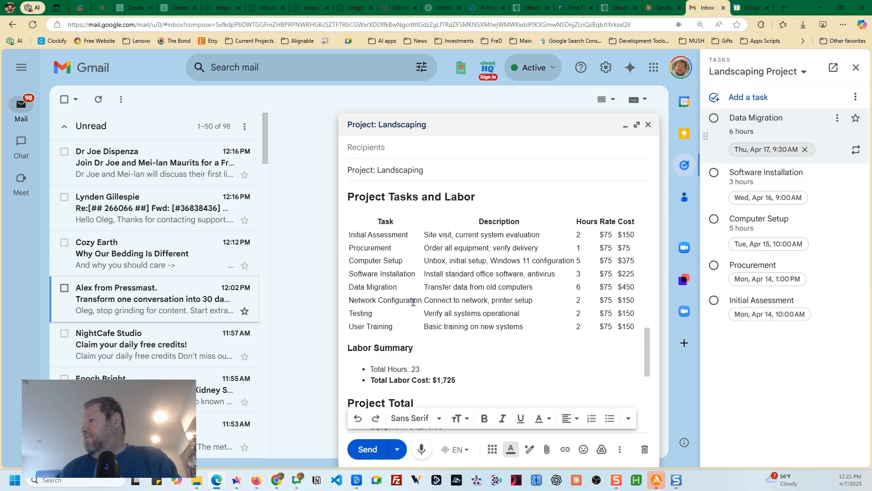
Step: Add a 'Network Config' task to the list with the details '2 hours'
click(754, 99)
text(Neto)
key(BackSpace)
text(work Config)
click(750, 131)
text(2 hours)
Step: Schedule the Network Config task for Friday, April 18 at 10:00 AM
click(819, 150)
click(786, 305)
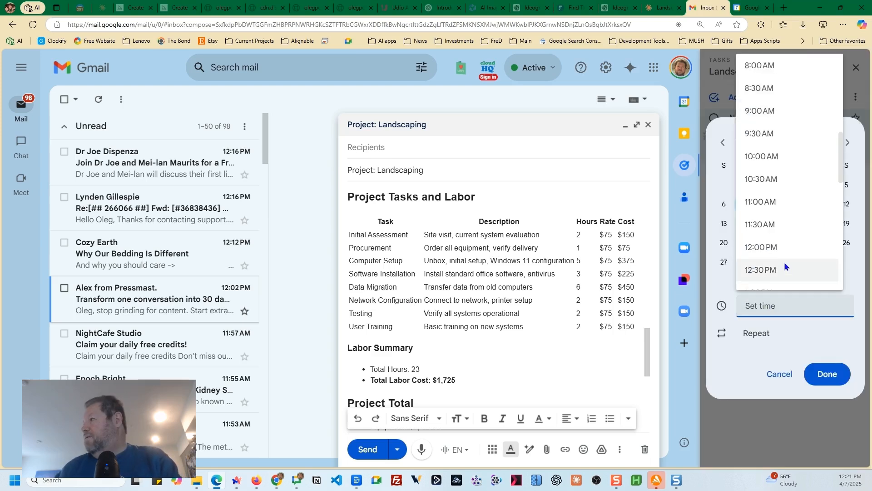
scroll(776, 225, up, 5)
click(827, 223)
click(785, 306)
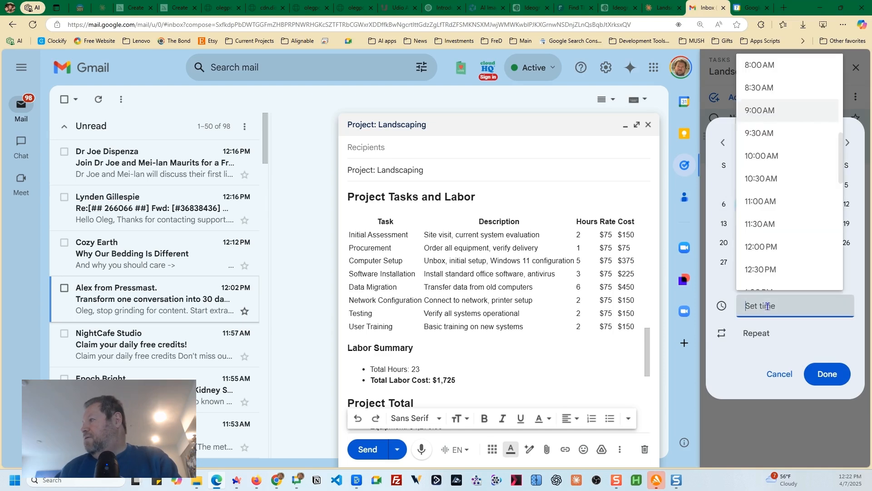
click(764, 155)
click(816, 368)
Step: Add a 'Testing' task with the details '2 hours', scheduled for Friday, April 18 at 3:00 PM
click(749, 97)
text(Testing)
click(750, 131)
text(2 hours)
click(820, 149)
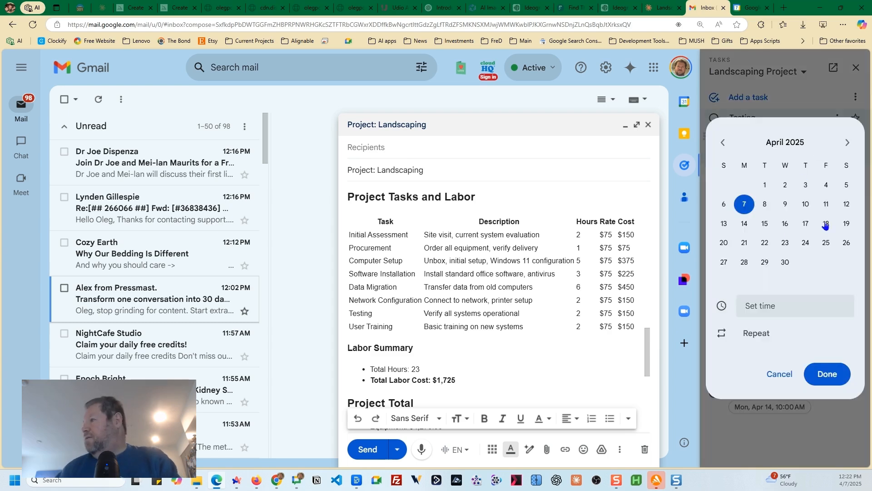
click(826, 223)
click(785, 305)
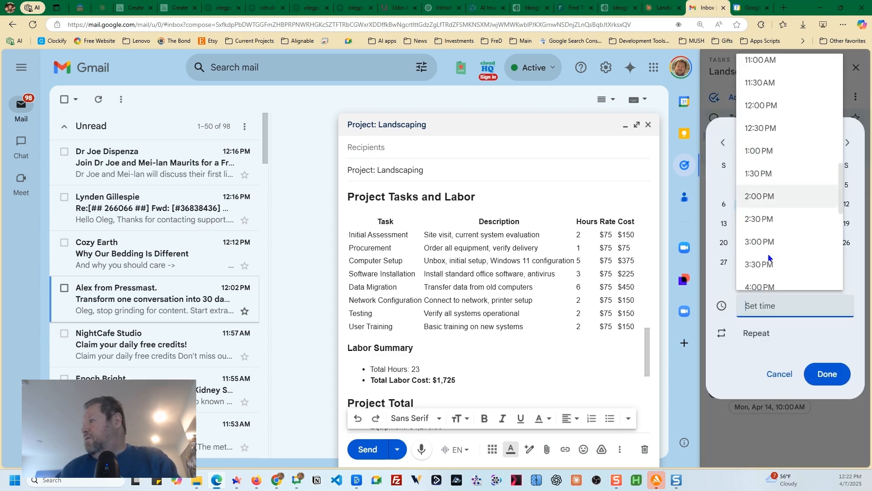
click(768, 282)
click(826, 372)
Step: Add a 'User Training' task with the details '2 hours', dated Saturday, April 19 without a time
click(745, 97)
text(User Training)
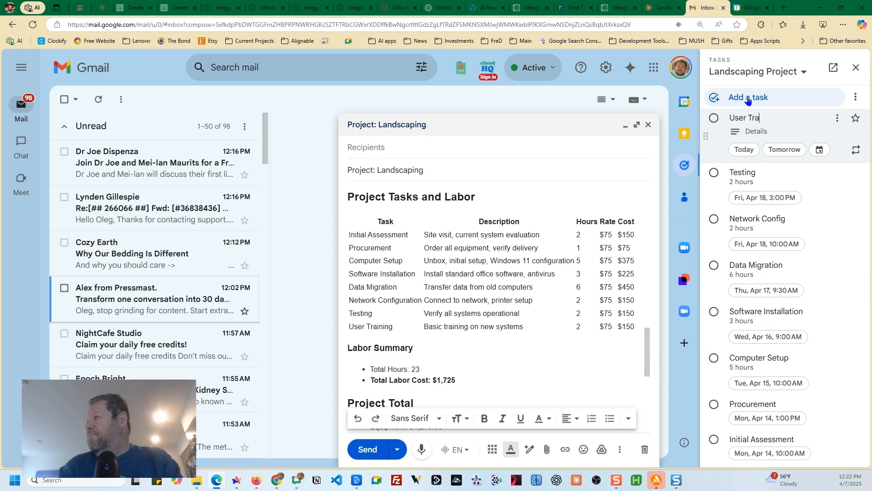
click(754, 131)
text(2 hours)
click(820, 150)
click(845, 223)
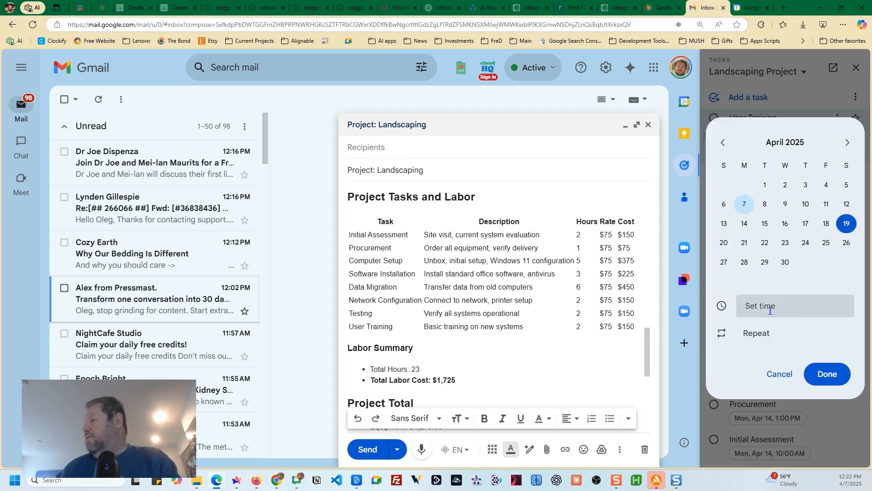
click(826, 372)
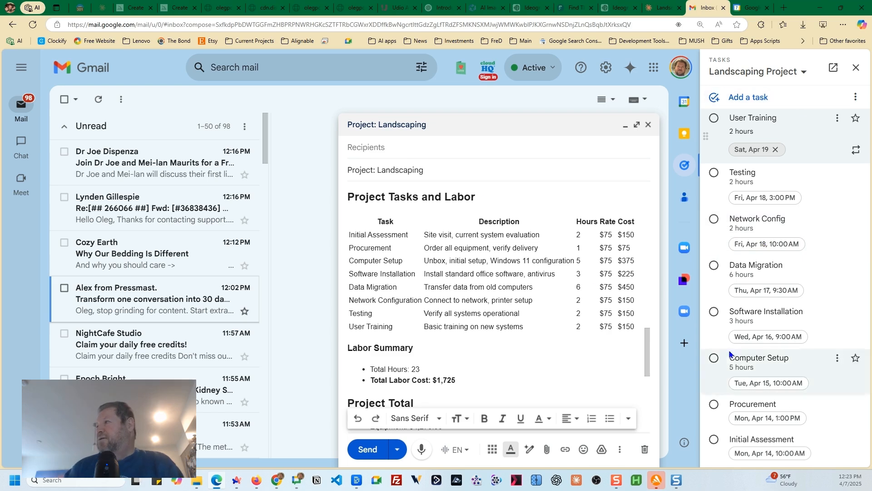
Step: Switch to Google Calendar and hide every calendar except the one that shows the project tasks
click(749, 8)
scroll(702, 239, up, 1)
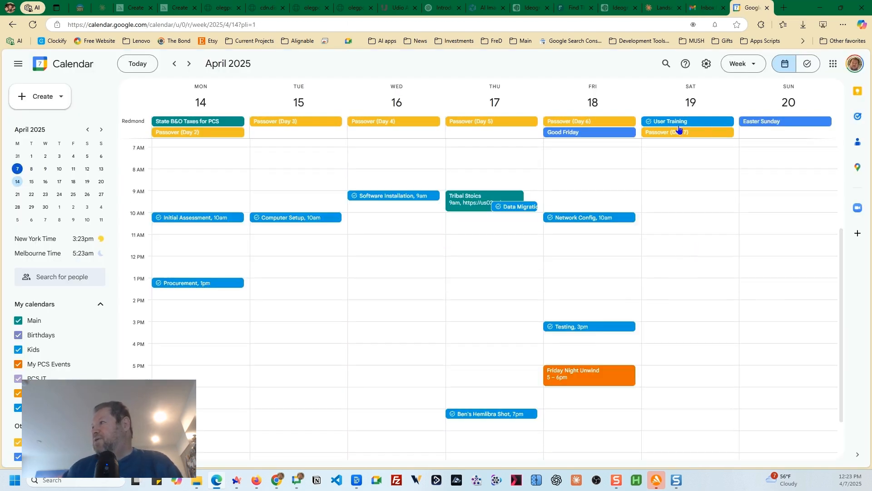
click(100, 407)
click(131, 338)
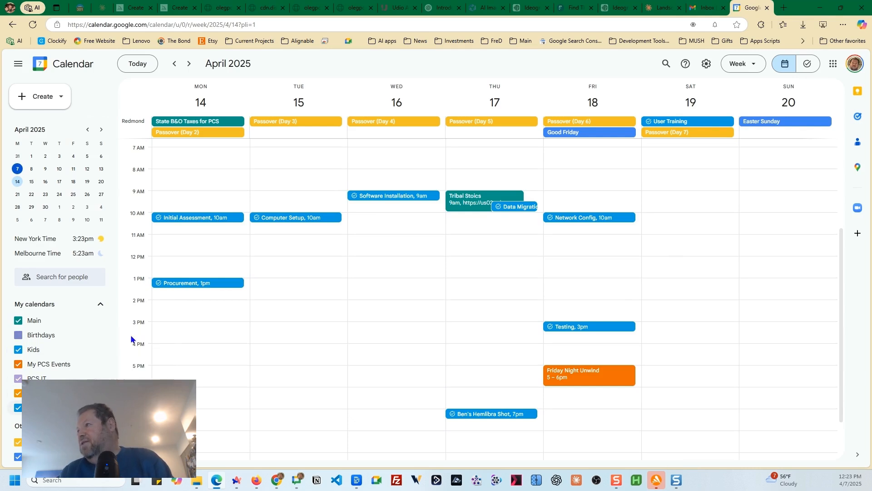
click(497, 212)
click(491, 234)
Step: Reschedule Data Migration to 9 AM and Network Config to 4 PM on Thursday, April 17, and Testing to 9 AM on Friday, April 18
drag(474, 209, 478, 193)
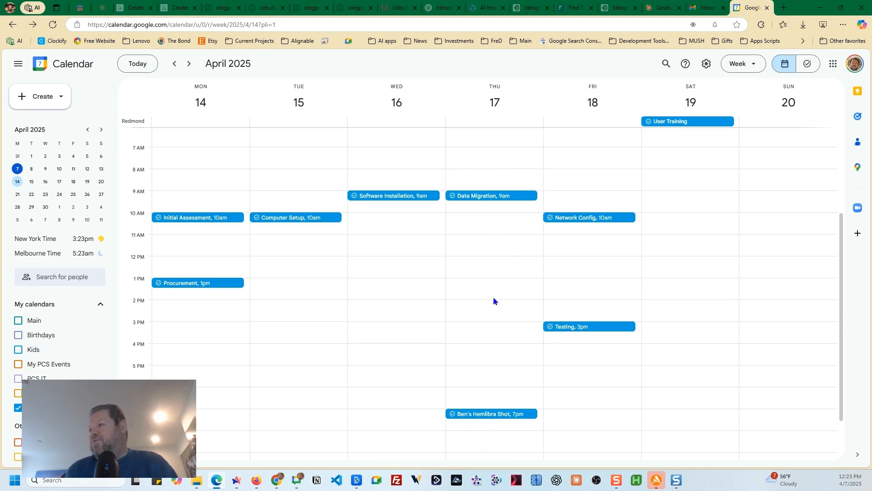
drag(585, 220, 538, 352)
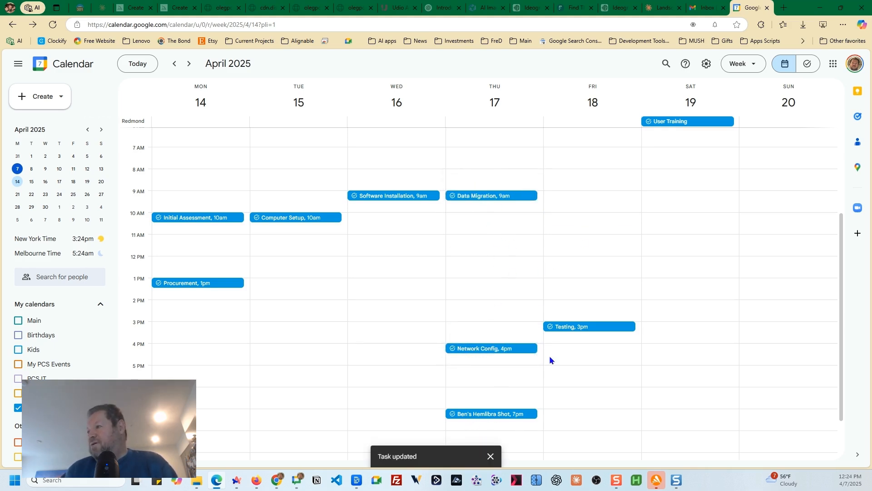
drag(583, 328, 587, 197)
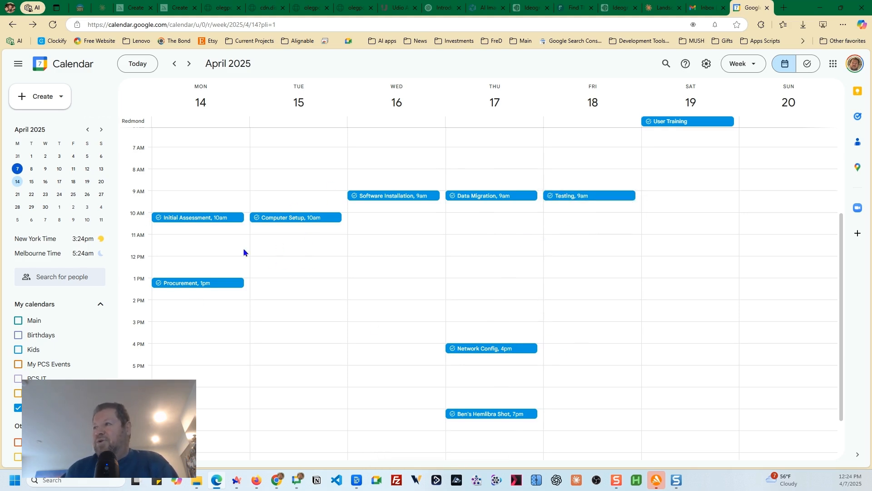
Step: Reschedule the Software Installation task to 4 PM on Tuesday, April 15
click(305, 220)
click(296, 223)
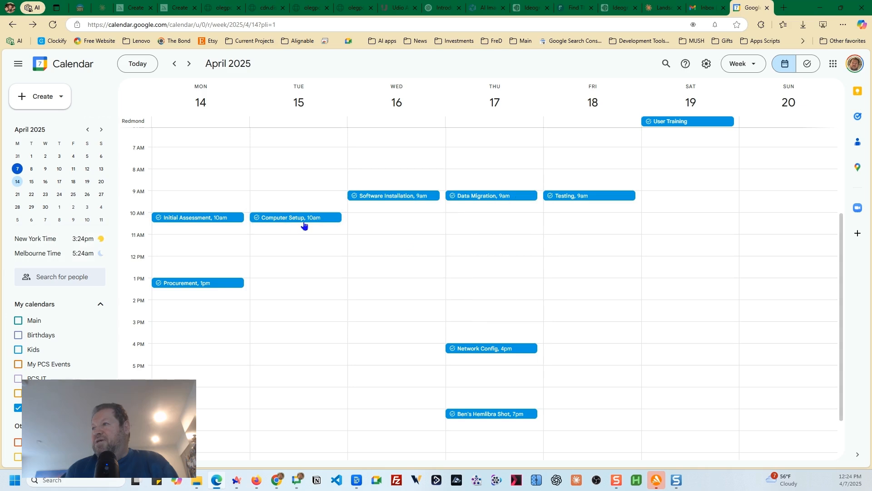
drag(396, 199, 296, 351)
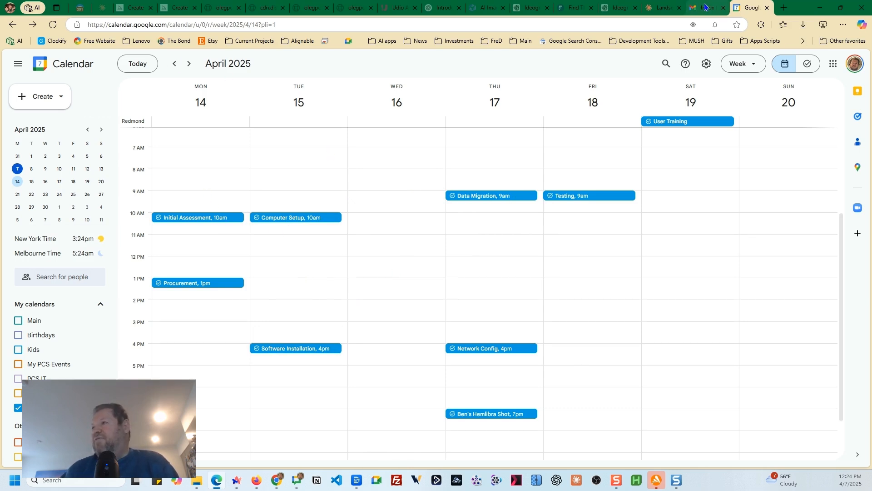
Step: Switch to Gmail, mark the User Training task as completed, and look through the list of completed tasks
mouse_move(704, 9)
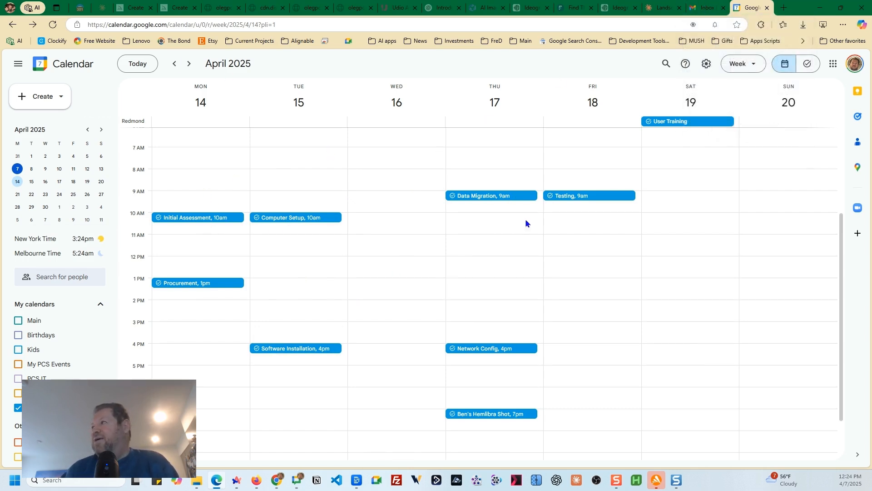
click(719, 11)
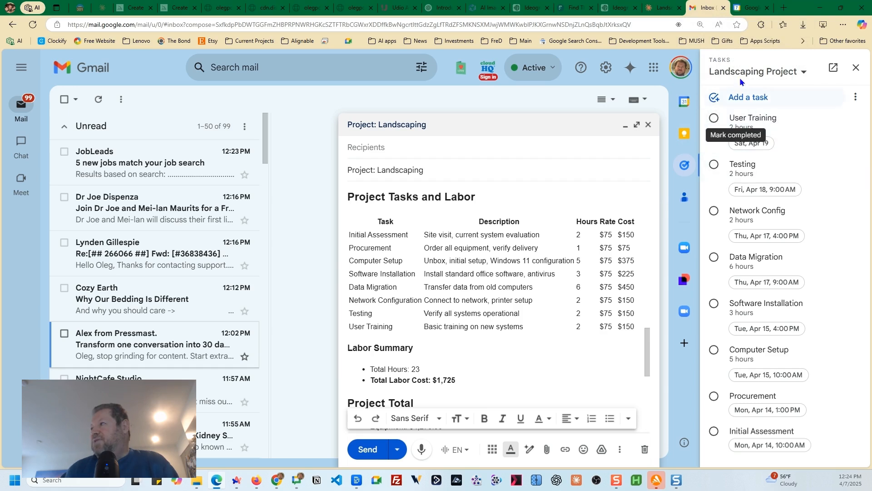
click(712, 123)
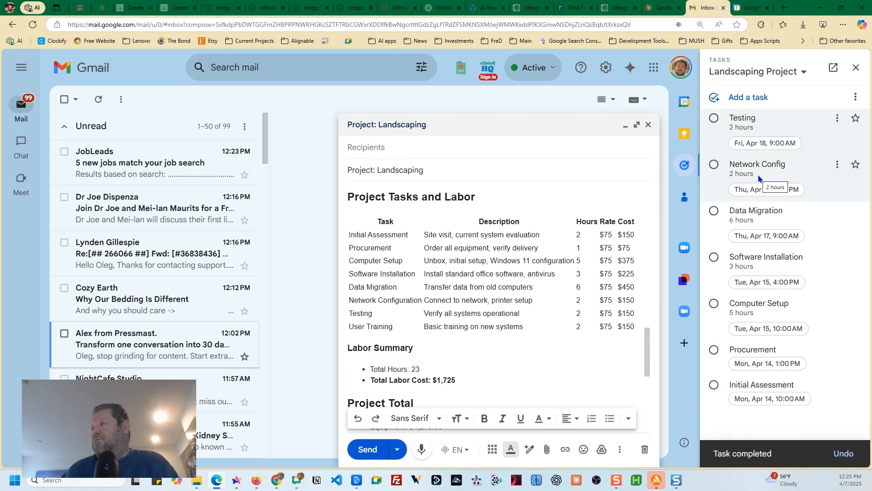
click(765, 458)
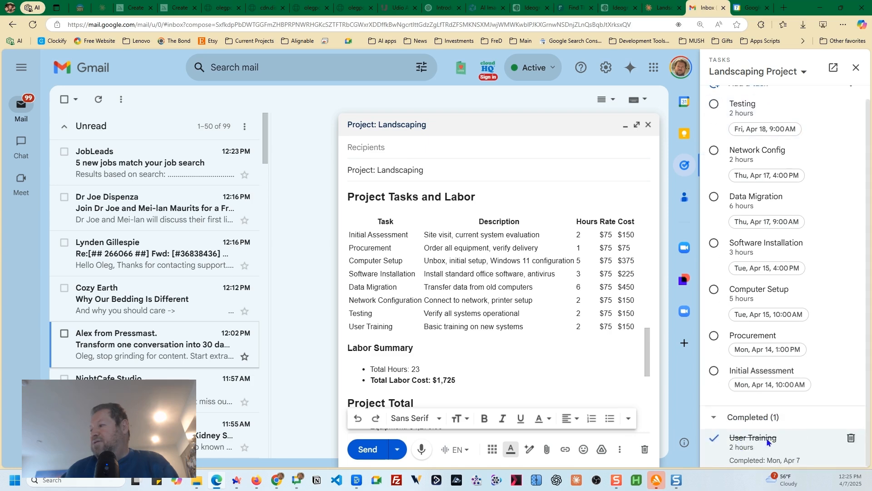
click(755, 418)
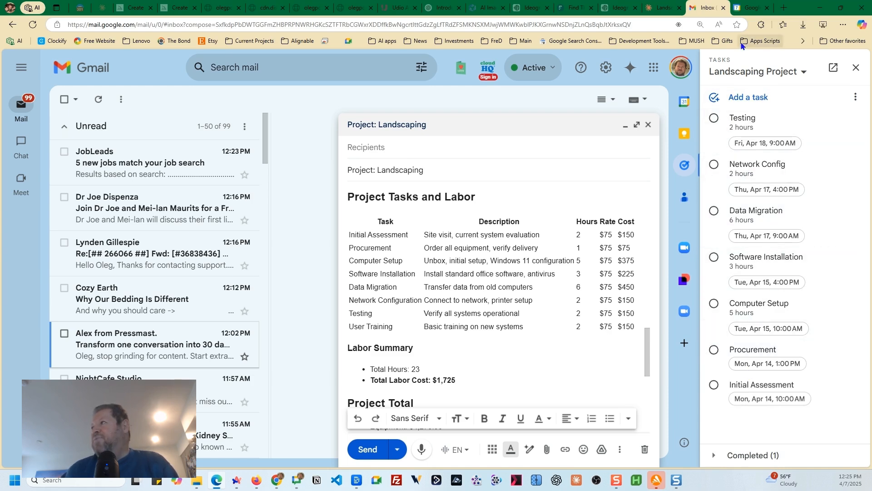
Step: Switch to Google Calendar and check how the week of April 14 shows the completed User Training task
click(735, 8)
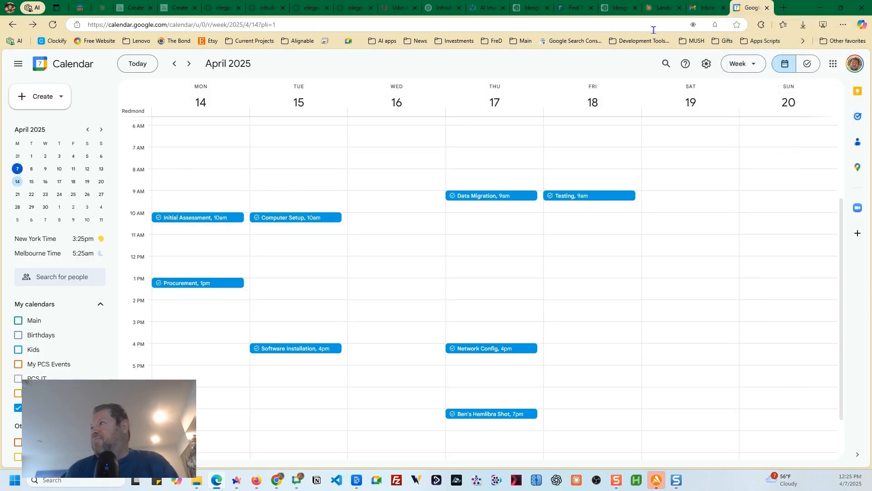
click(784, 7)
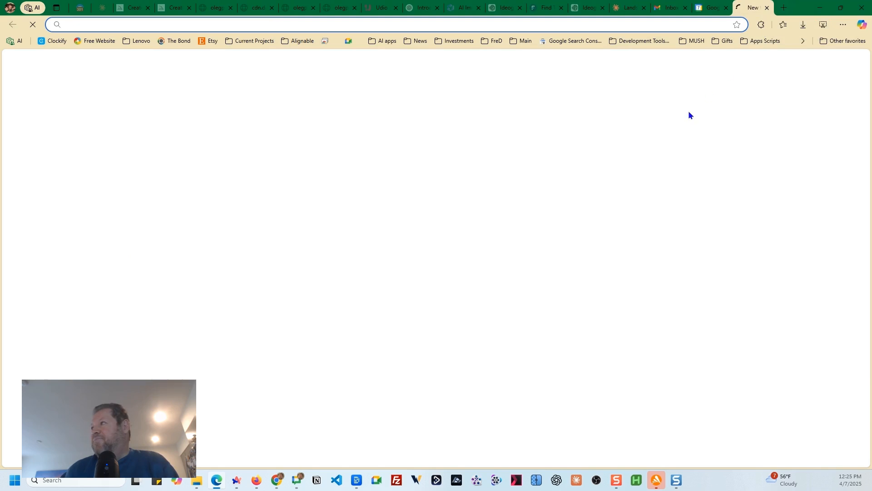
click(705, 12)
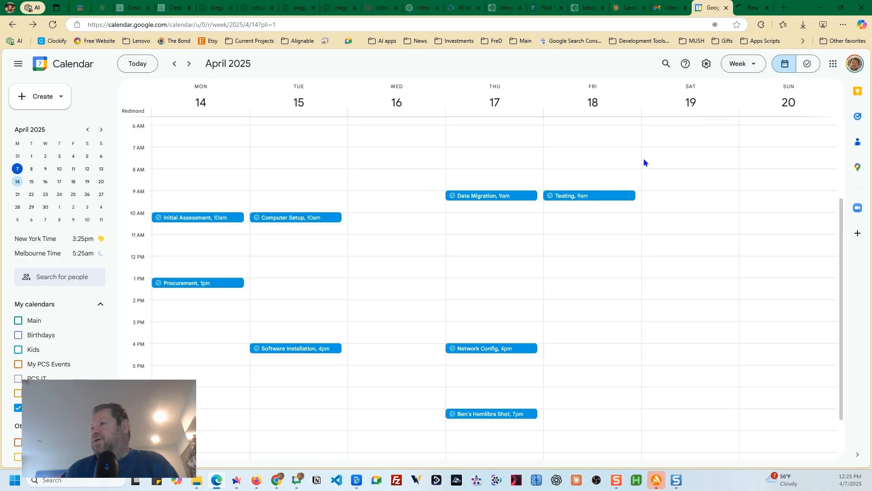
Step: Mark the Initial Assessment and Computer Setup tasks as completed in Gmail's Landscaping Project task list
click(676, 10)
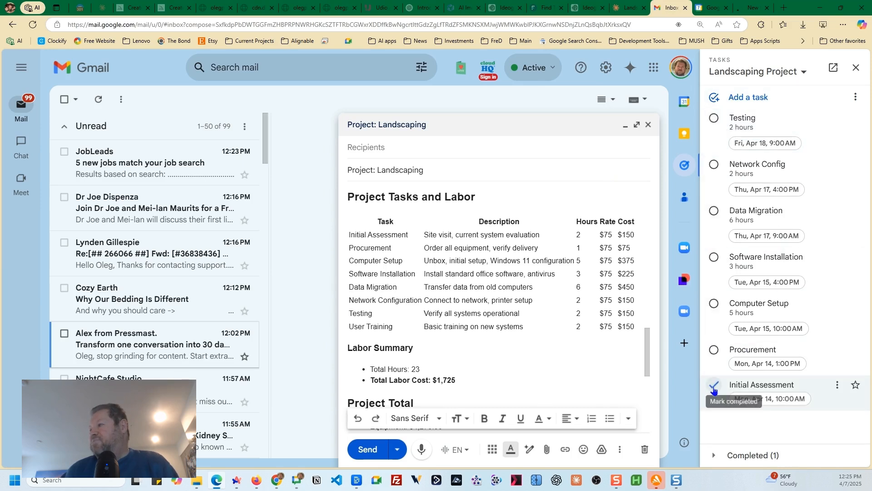
click(710, 8)
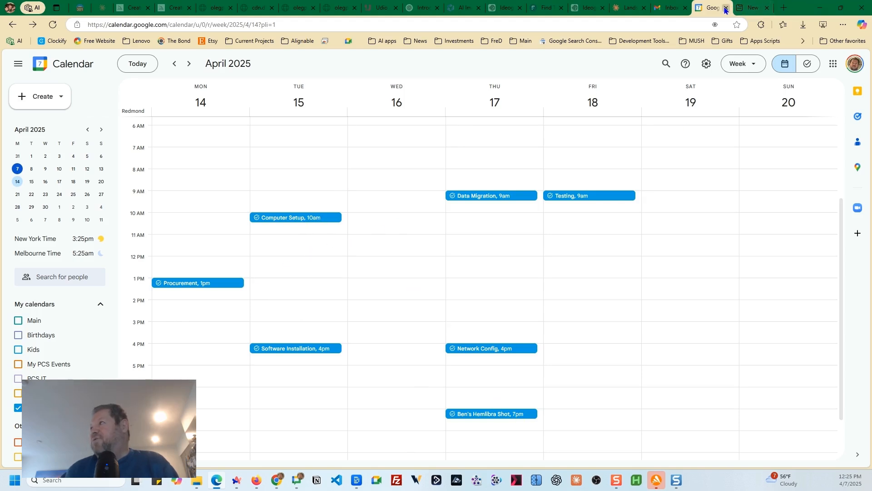
click(668, 7)
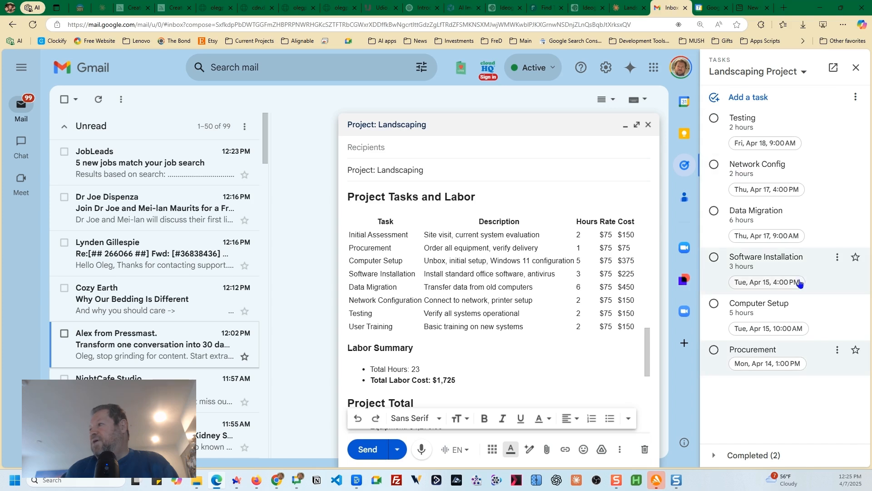
click(714, 303)
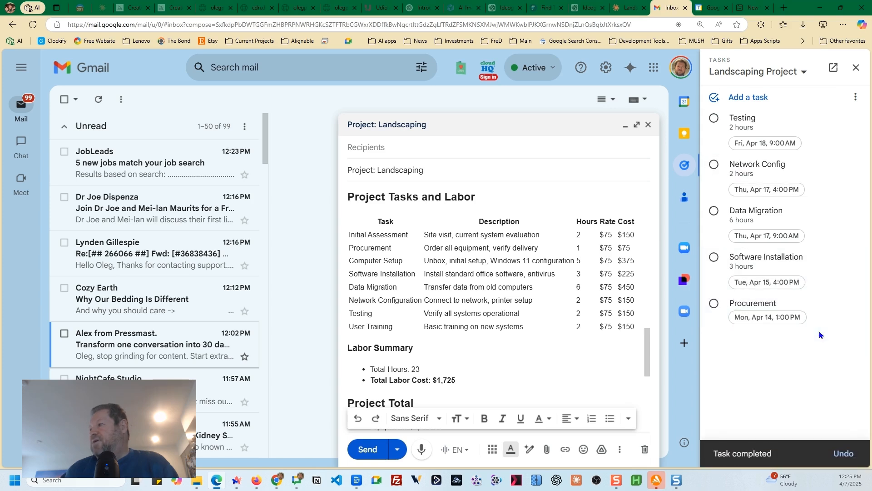
Step: Switch to Google Calendar and mark the Procurement task on Monday, April 14 as completed
click(711, 8)
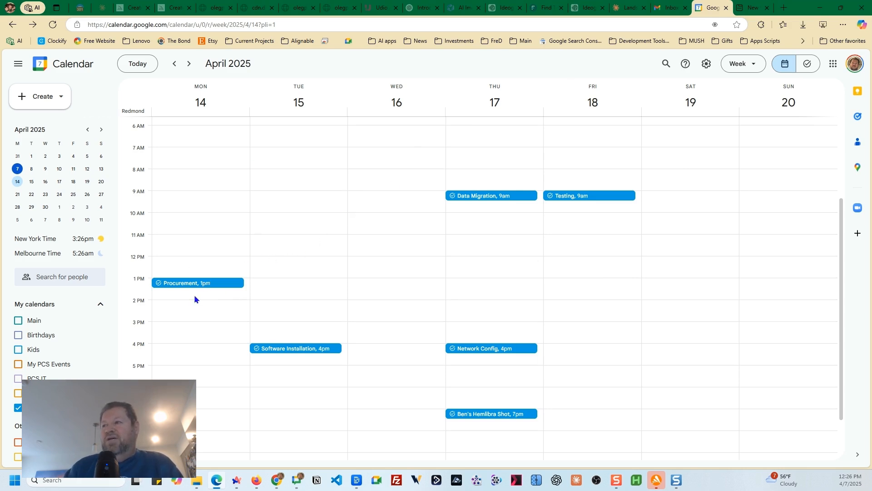
click(216, 284)
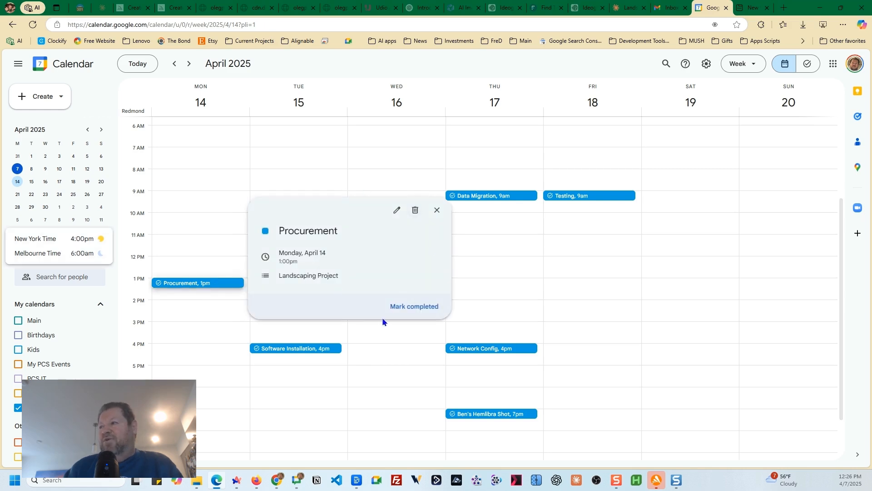
click(416, 308)
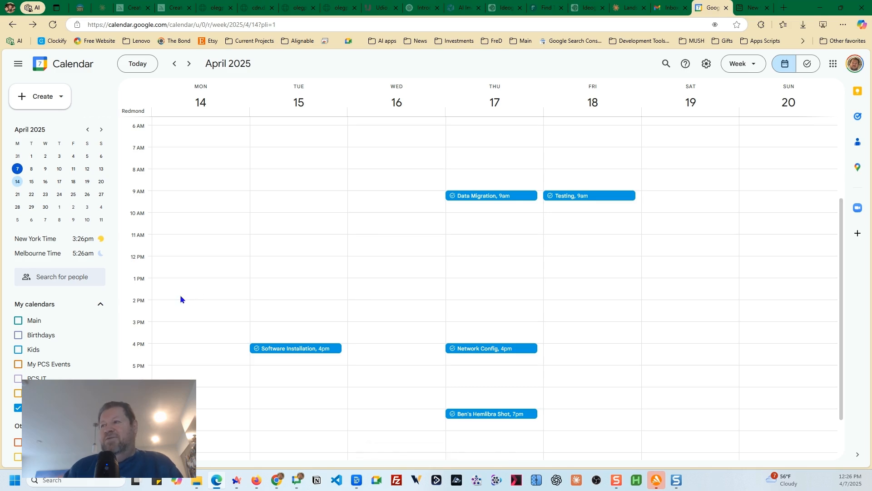
Step: Change the Software Installation task's details to '3 hours; Quicken refused to launch, need to contact Intuit' and mark the task as completed
click(305, 353)
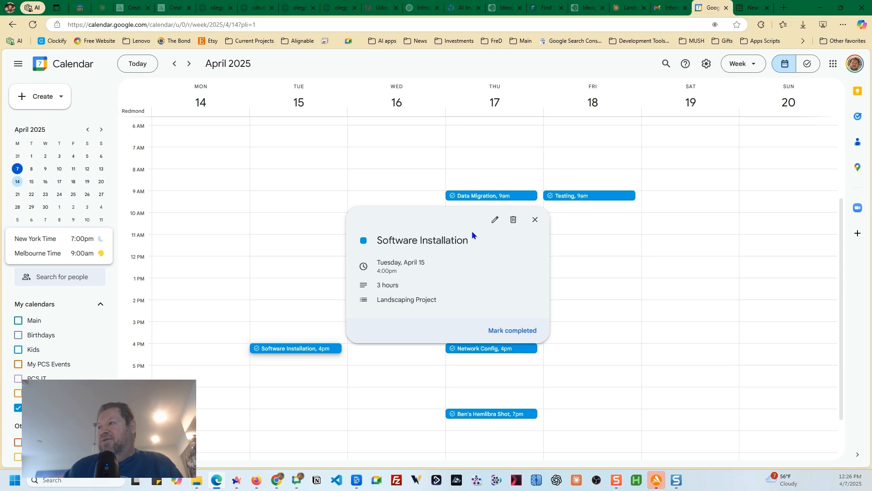
click(495, 219)
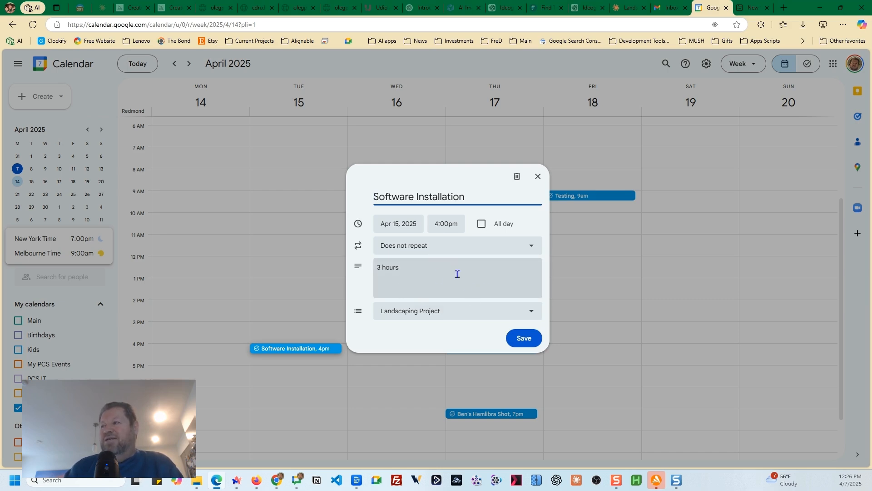
click(428, 275)
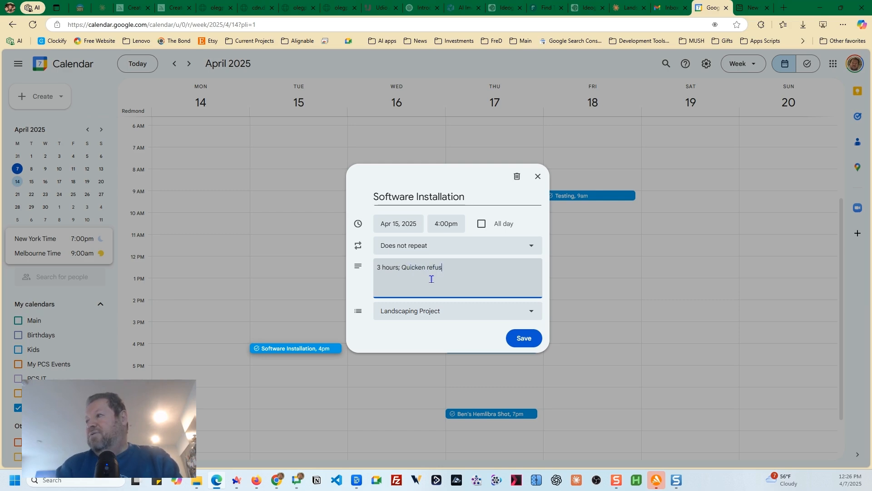
text(unch, need to contact Intuit)
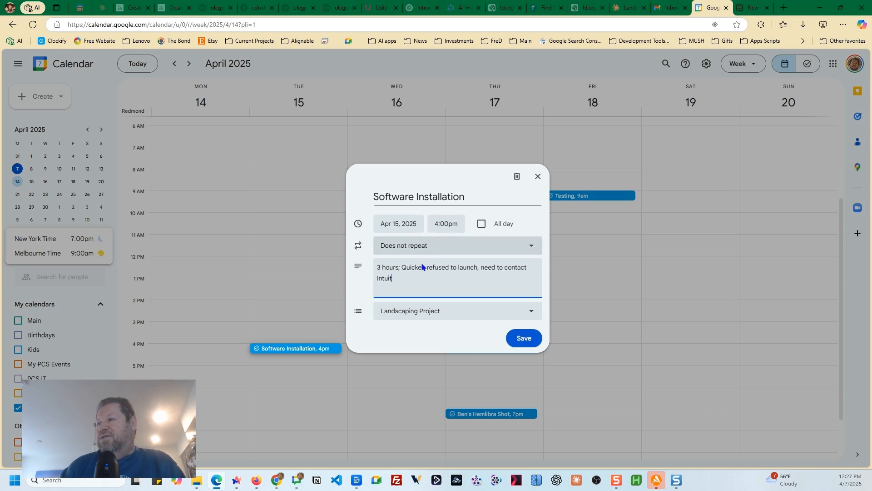
click(530, 340)
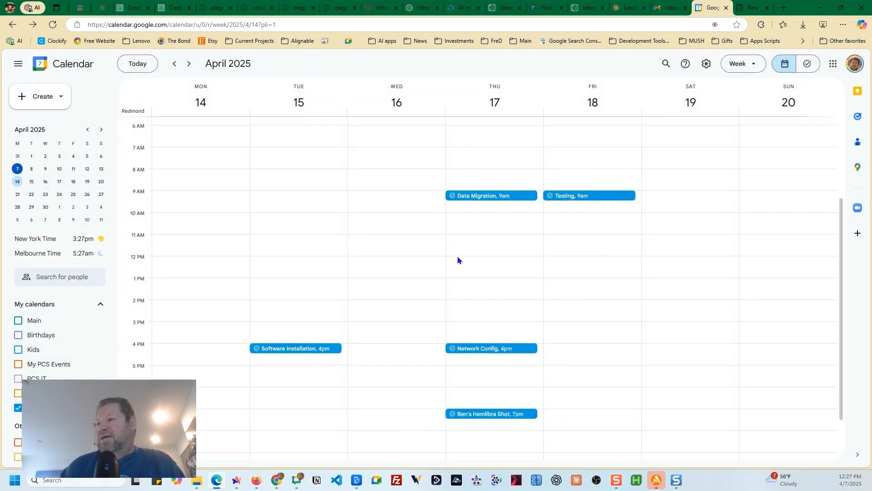
click(313, 348)
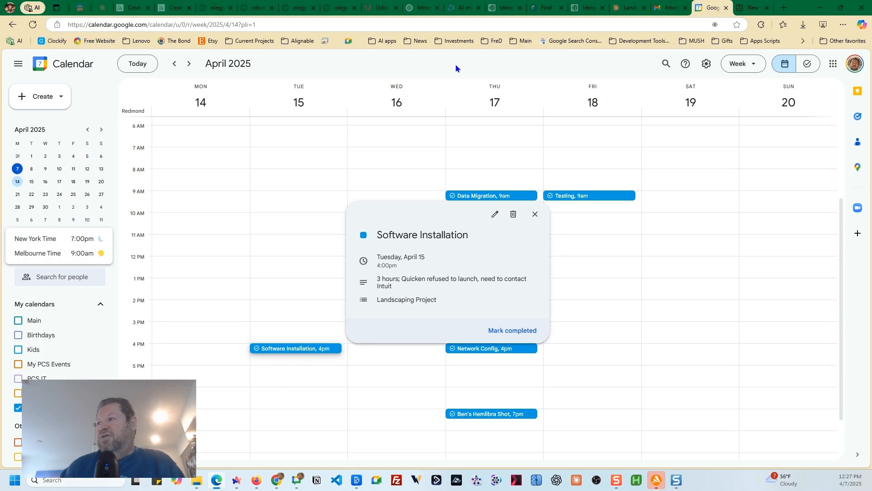
click(507, 331)
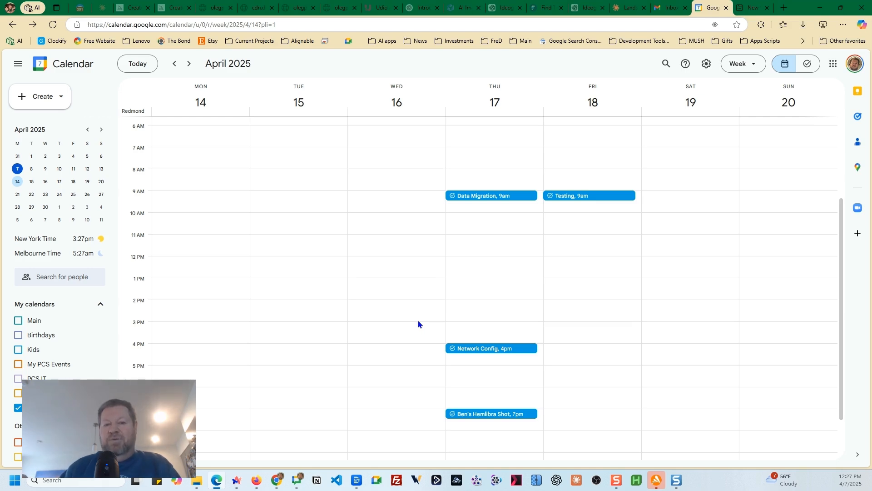
Step: Switch to Gmail, address the 'Project: Landscaping' draft to the account owner, and send it
click(666, 7)
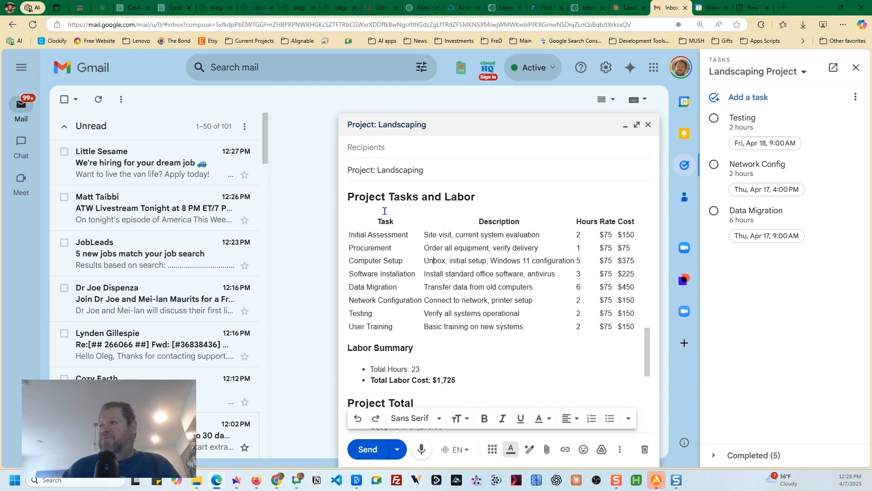
click(375, 153)
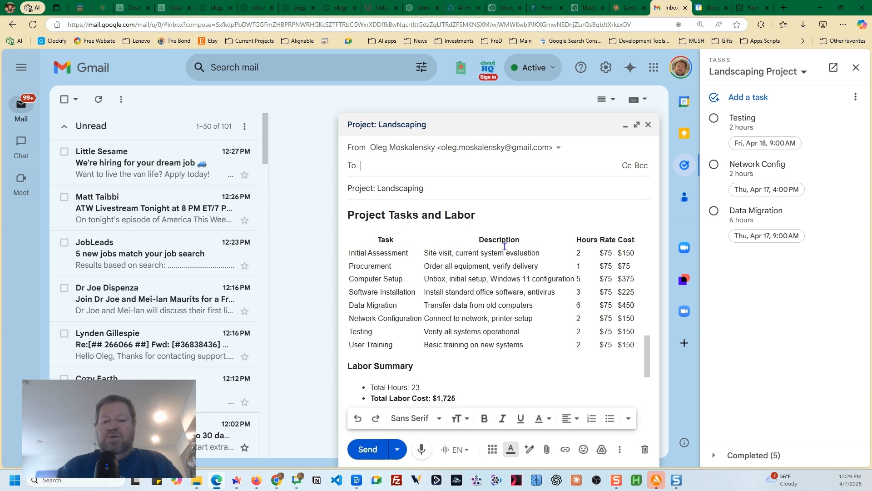
text(oleg)
click(455, 195)
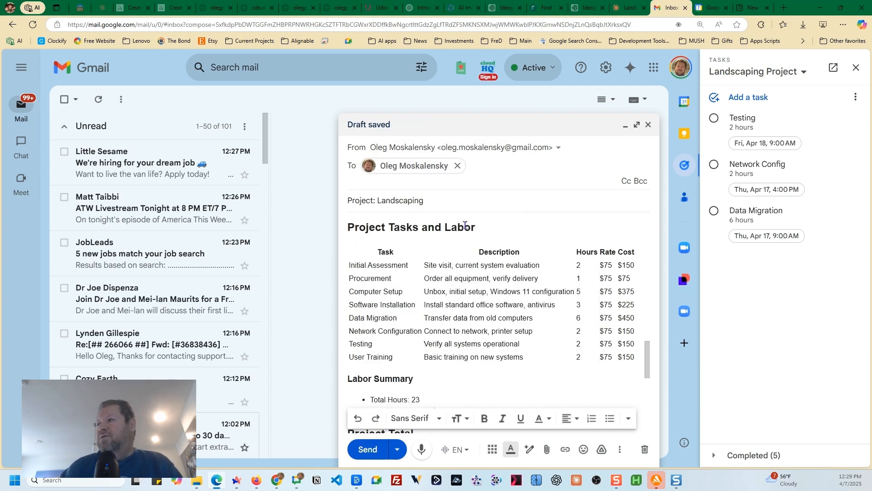
click(368, 450)
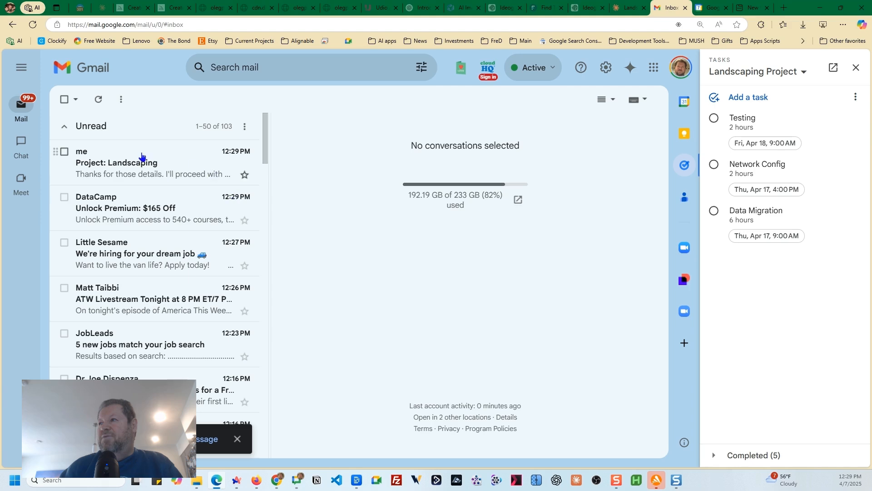
Step: Add the received 'Project: Landscaping' email to the task list as 'New Task example', dated tomorrow
click(133, 163)
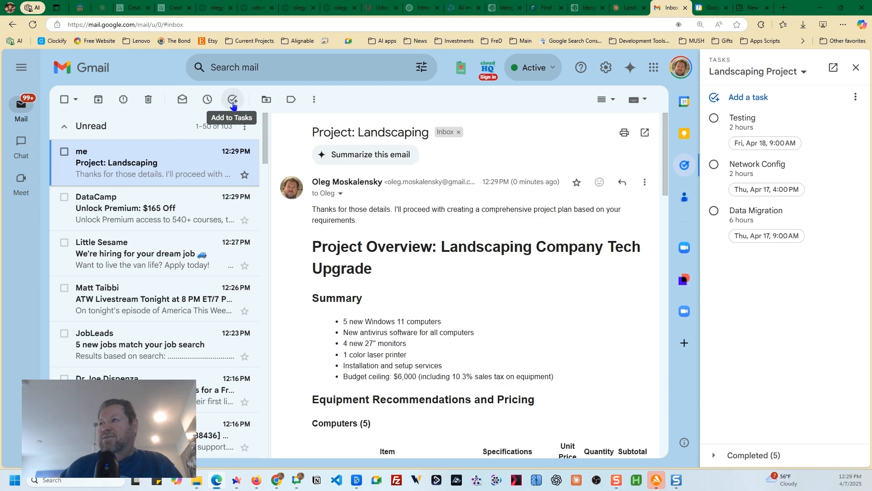
click(232, 101)
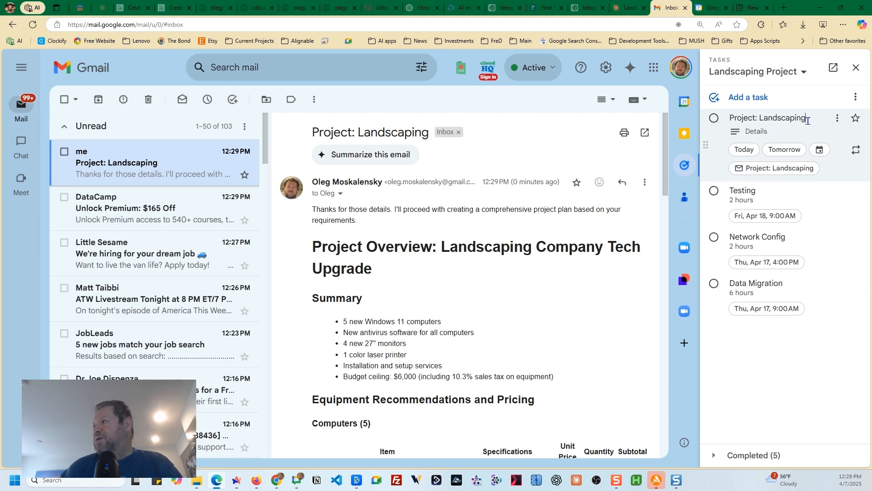
drag(810, 118, 723, 118)
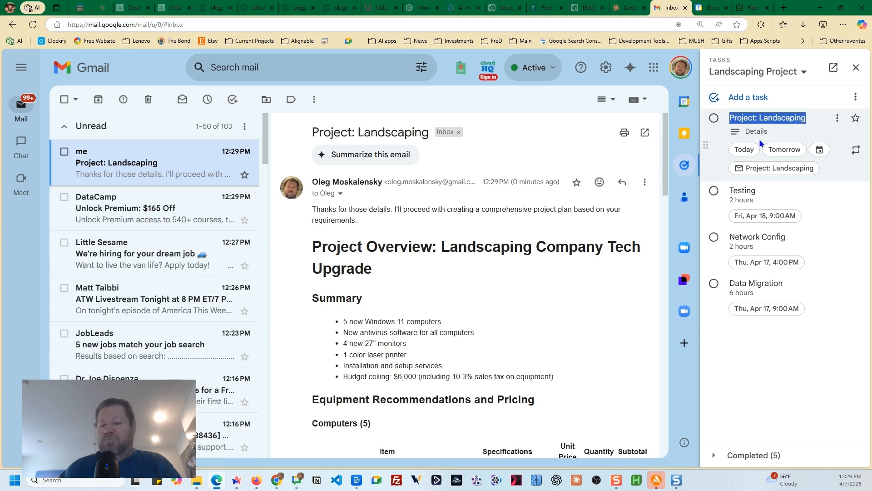
text(N)
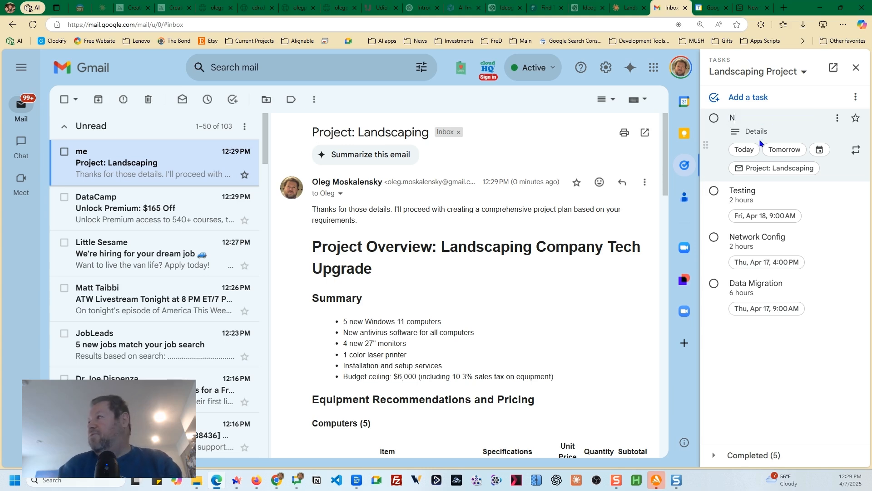
text(ew Task )
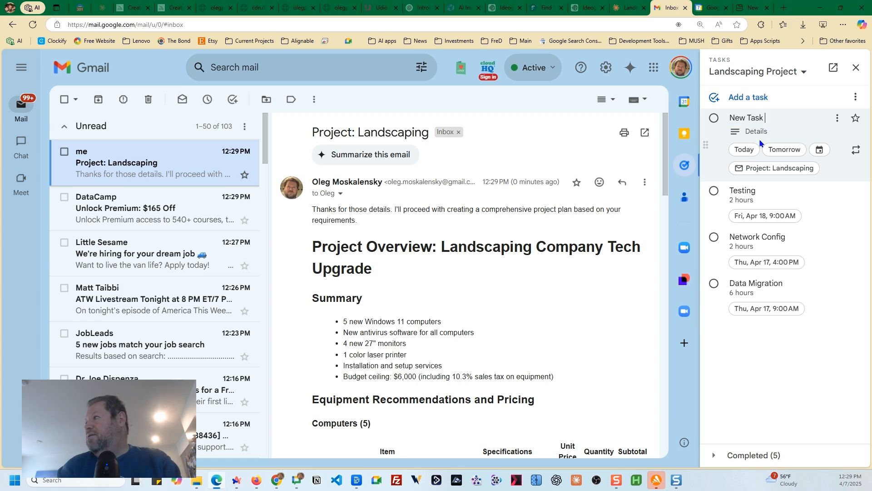
text(example)
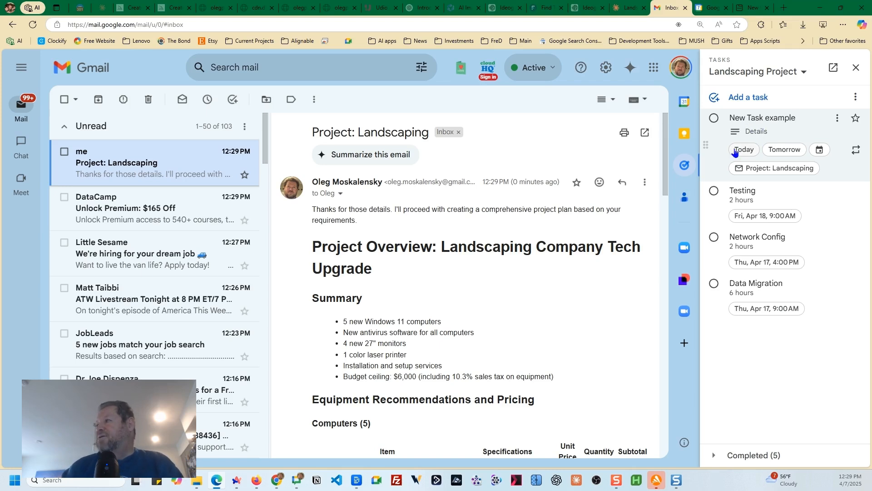
click(771, 151)
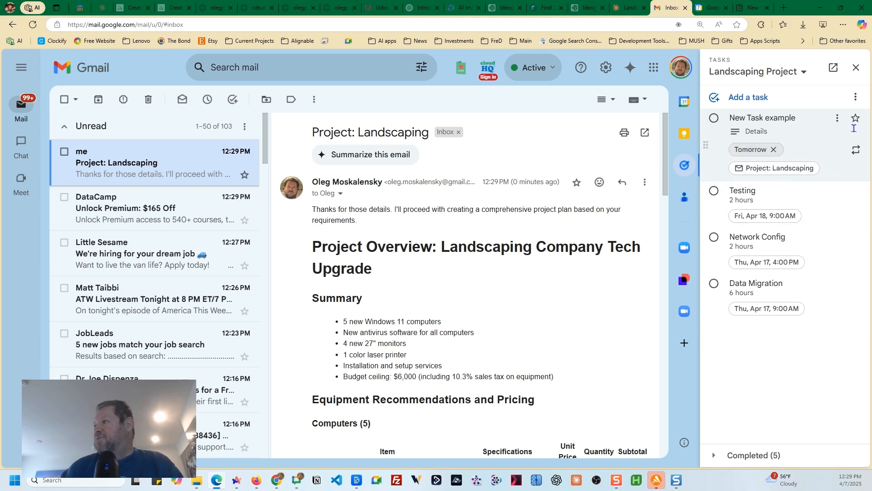
Step: Switch to Google Calendar, show the current week, and open the email linked to the 'New Task example' task on Tuesday, April 8
click(741, 357)
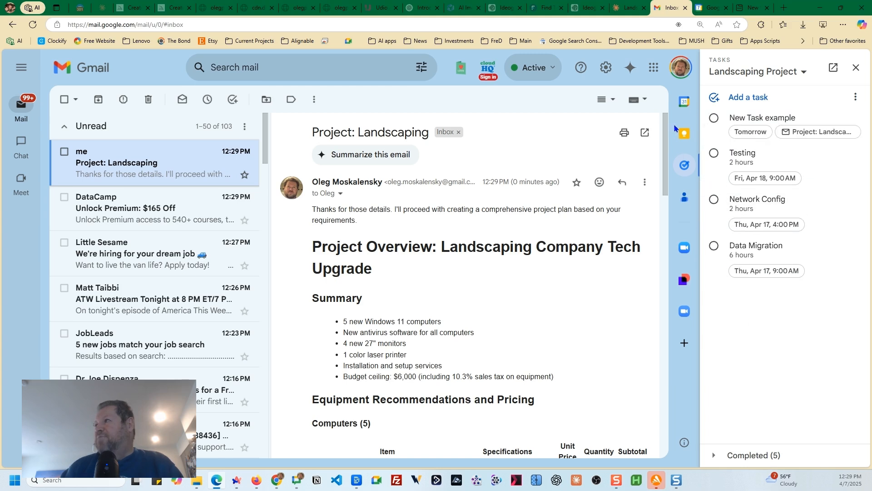
click(708, 10)
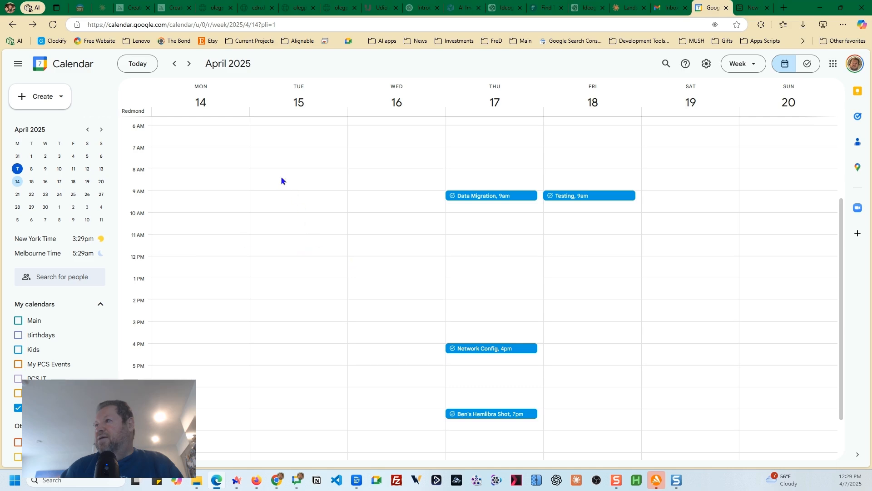
click(142, 64)
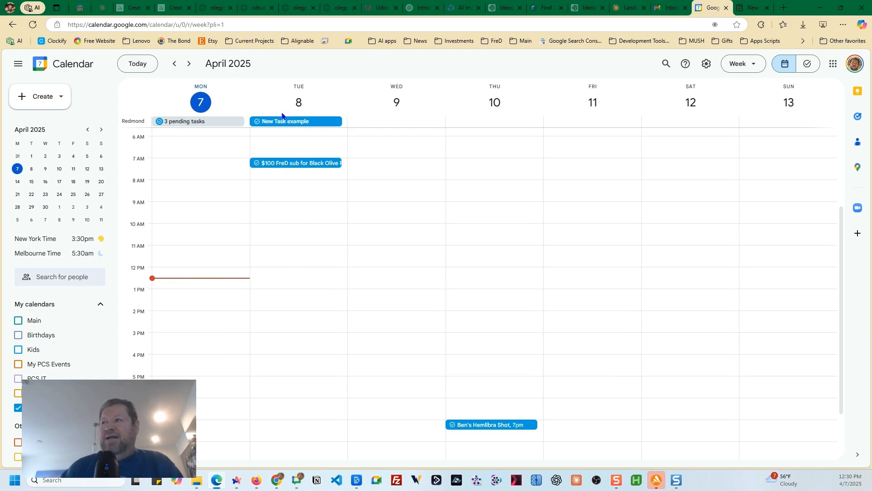
click(307, 122)
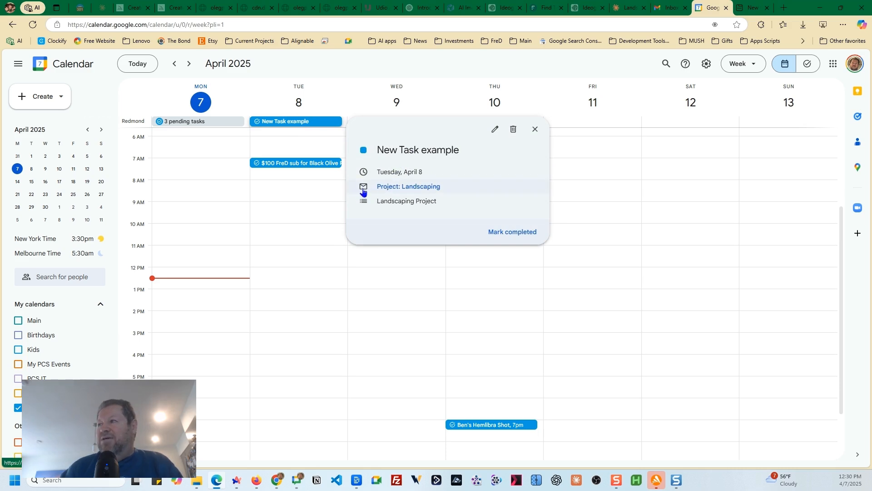
click(416, 187)
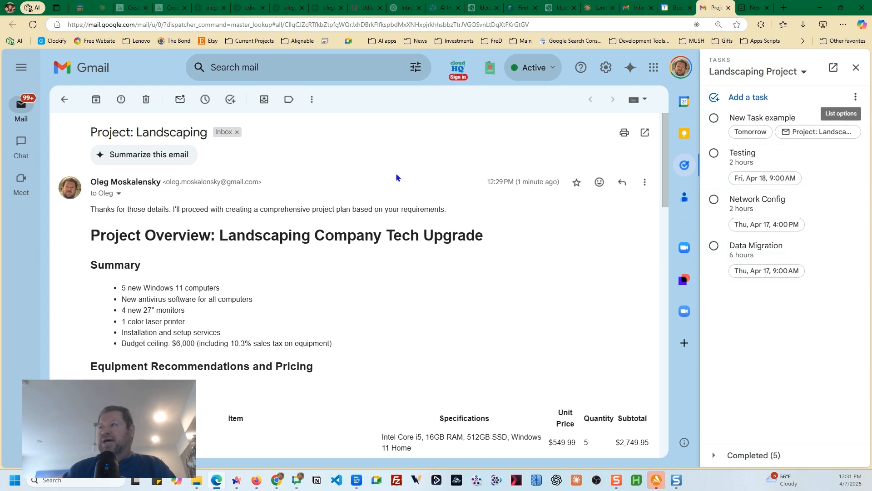
right_click(331, 176)
click(257, 175)
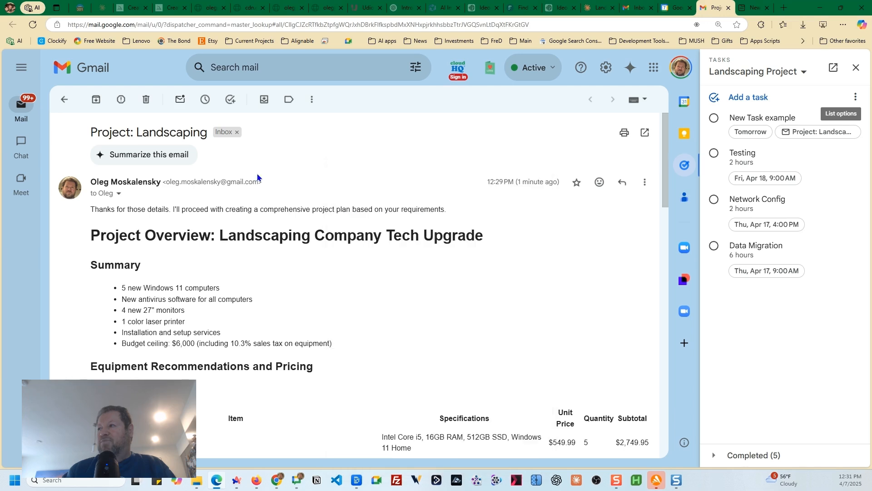